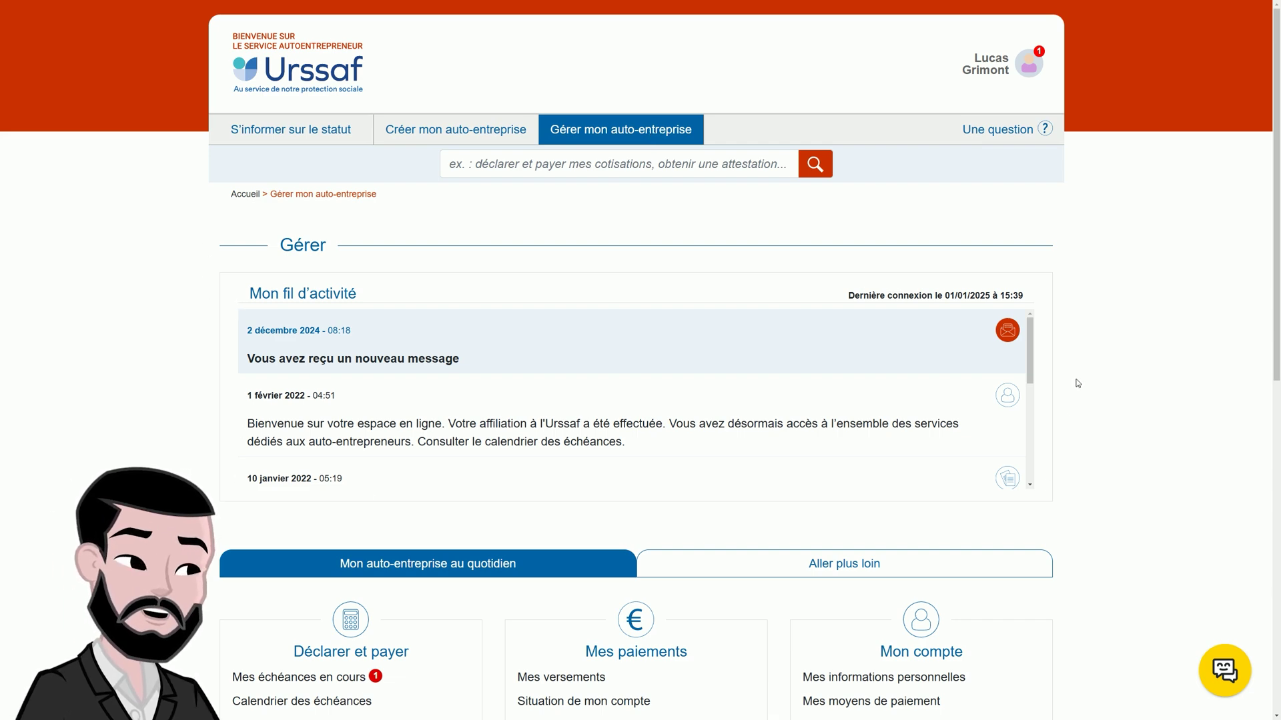
Step: Open the Calendrier des échéances and review the declaration start and due dates for each month
left_click_drag(1276, 270, 1278, 324)
scroll(349, 152, "down", 5)
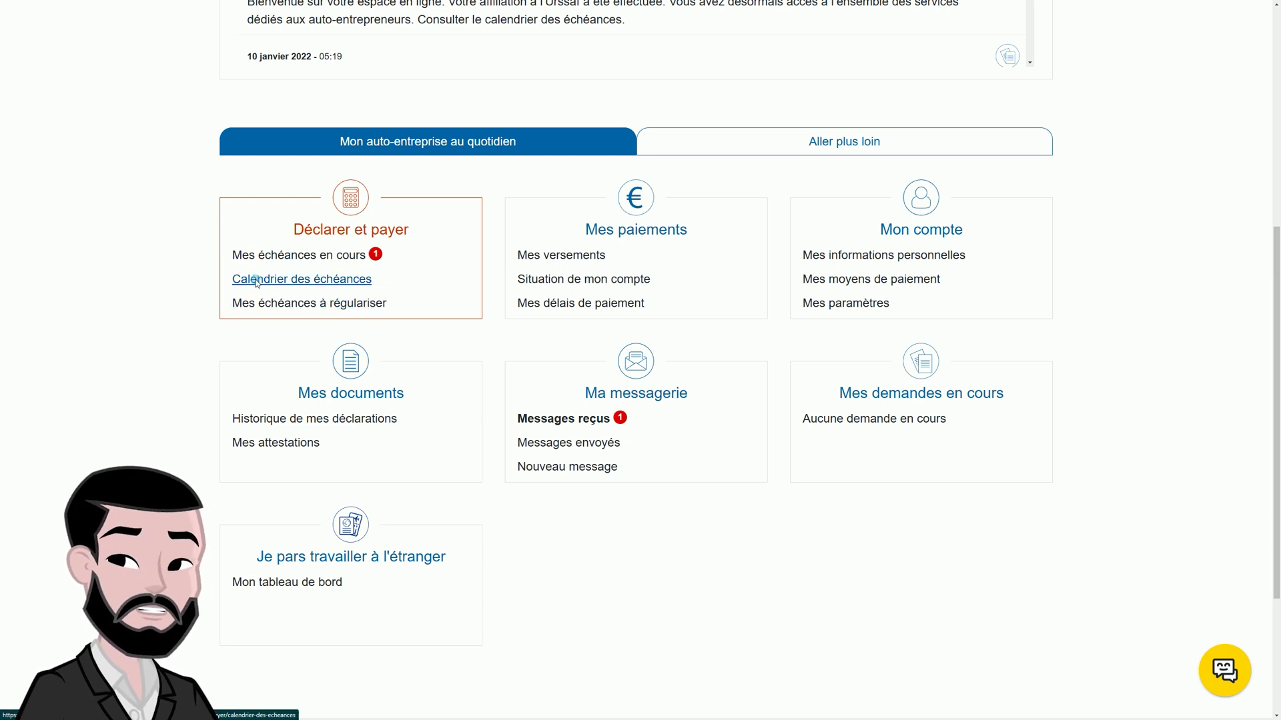
left_click(256, 283)
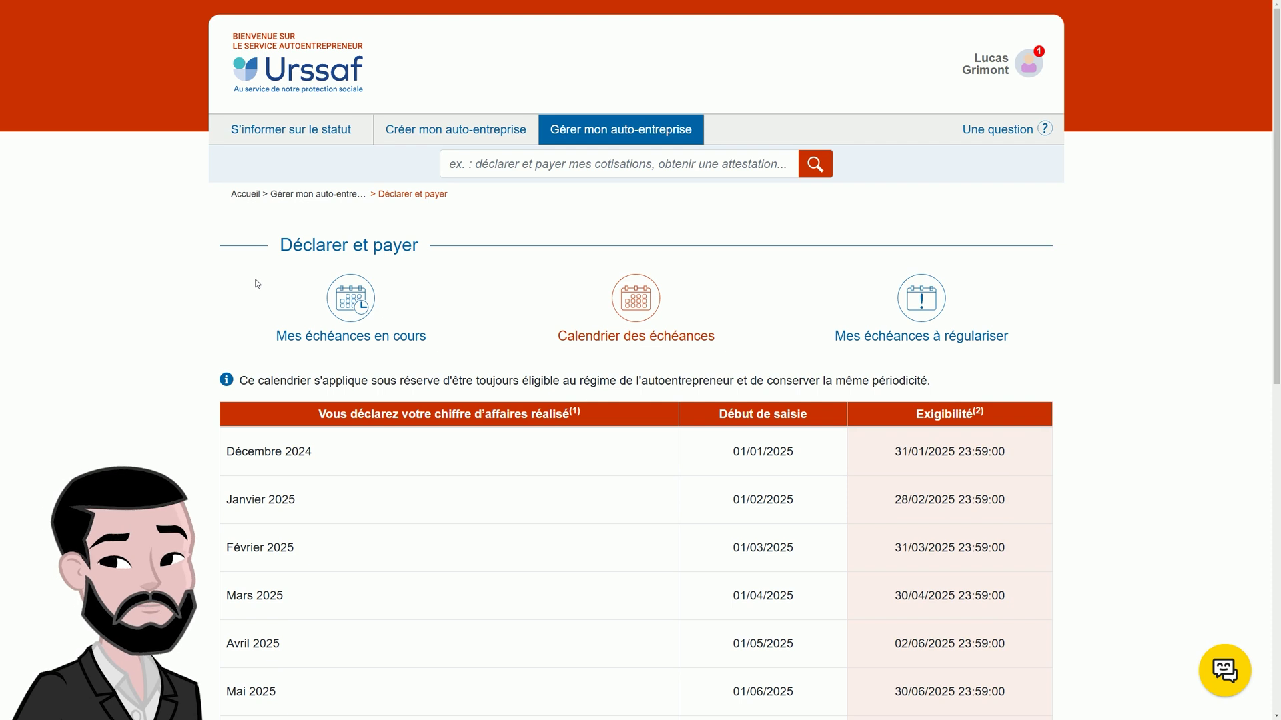
left_click_drag(1277, 256, 1278, 357)
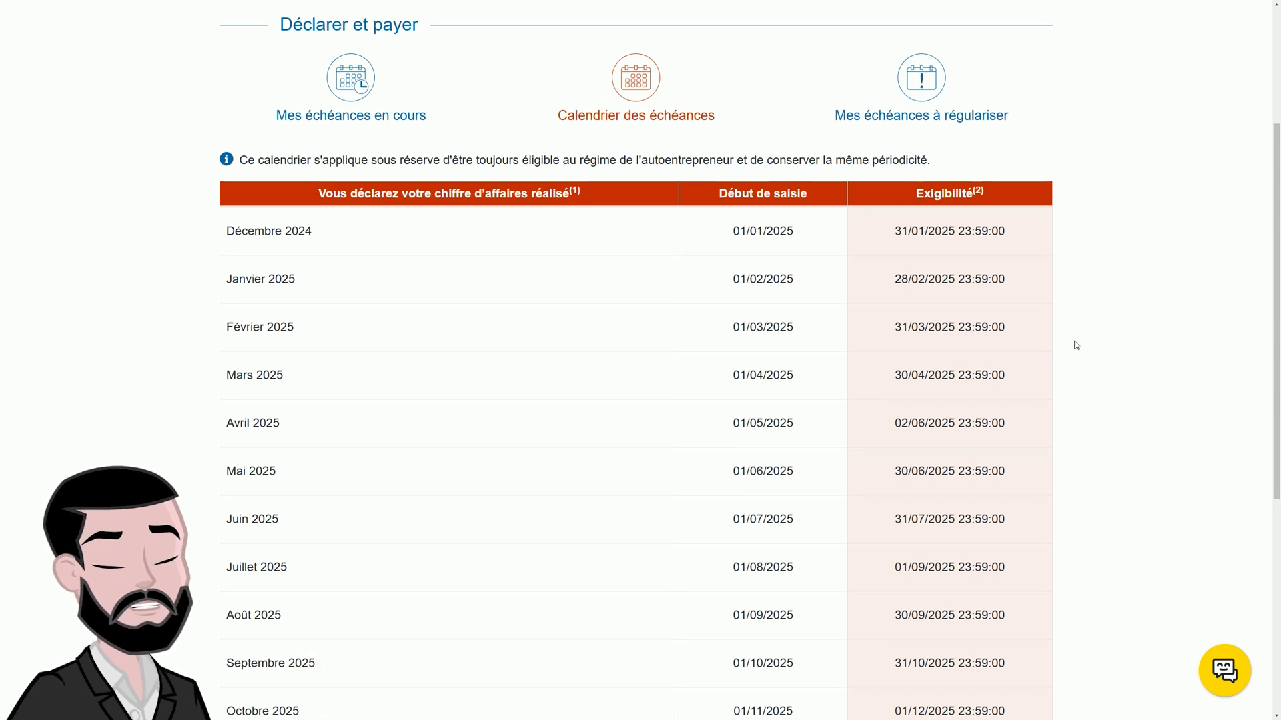
left_click_drag(1277, 280, 1279, 414)
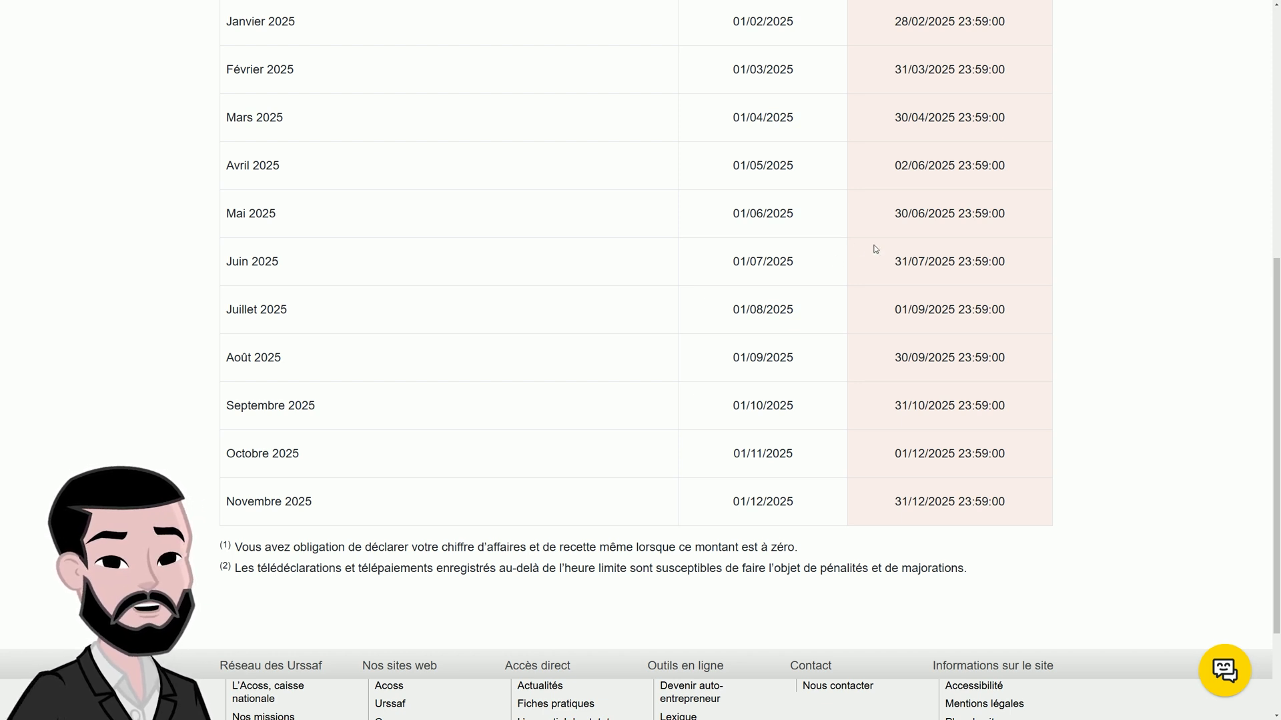
scroll(526, 254, "up", 7)
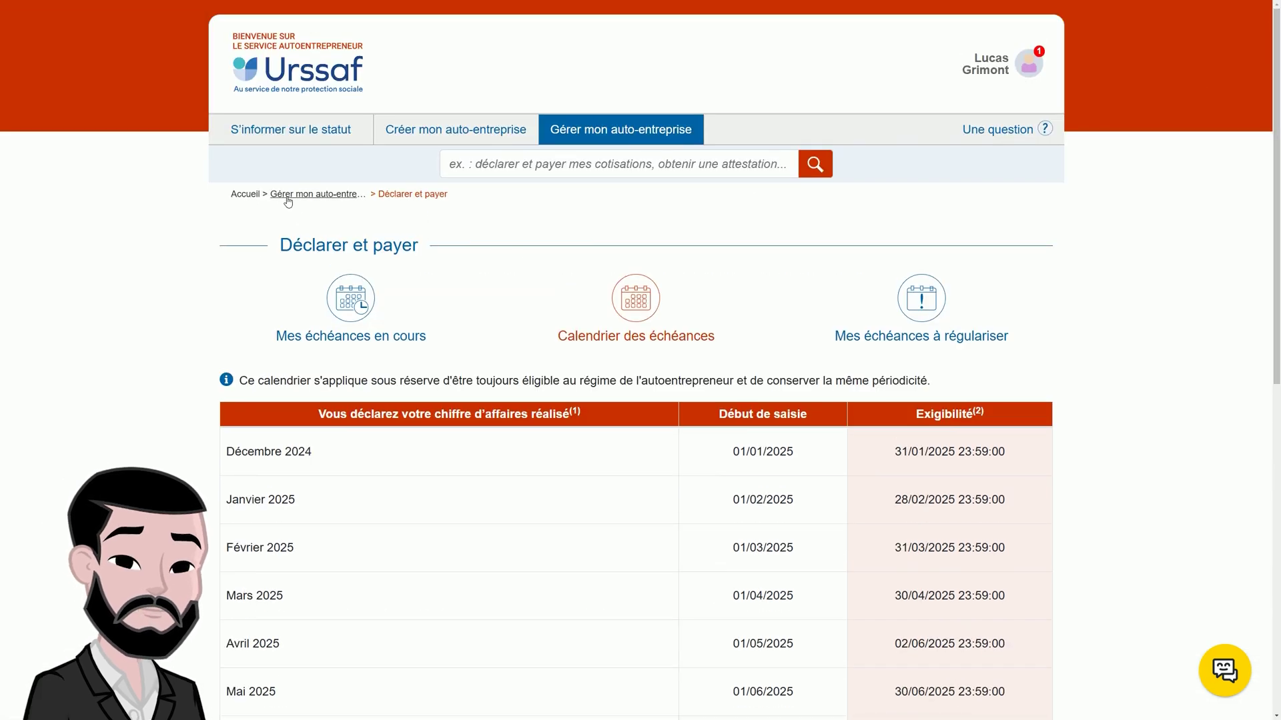
Step: Open the Décembre 2024 declaration among the current due dates and go to the turnover field for other services
left_click(288, 195)
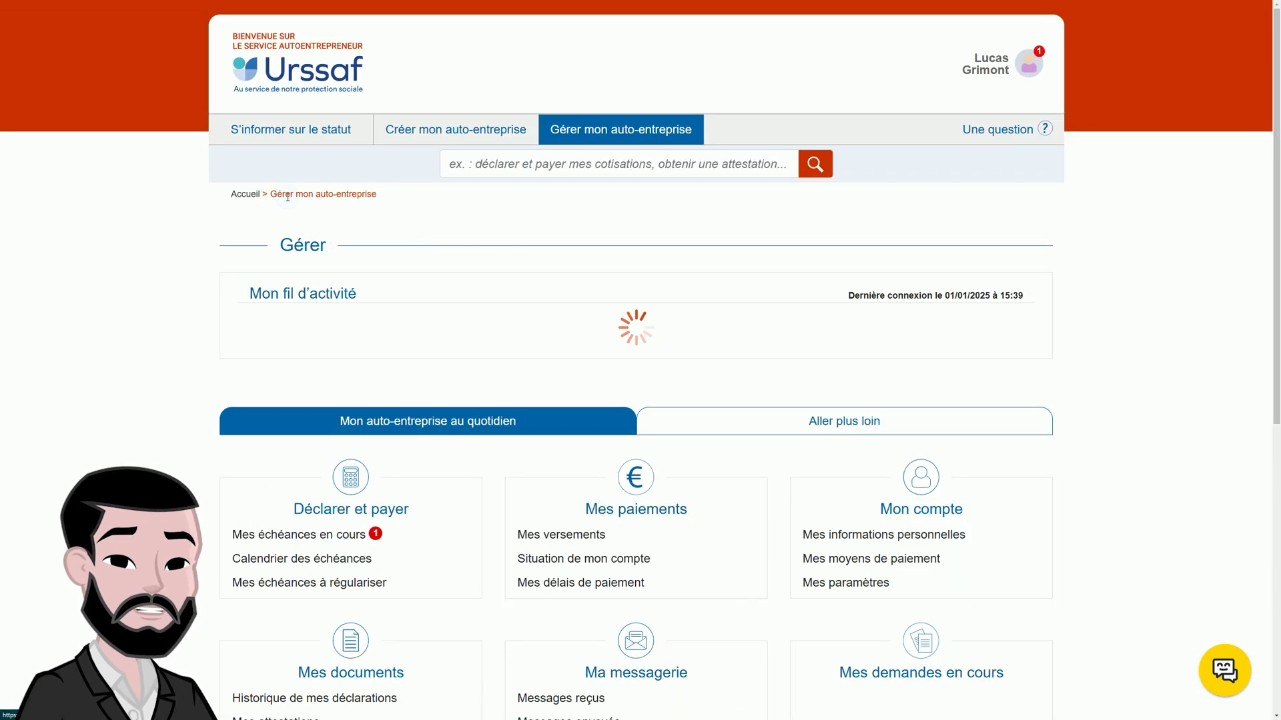
scroll(328, 448, "down", 4)
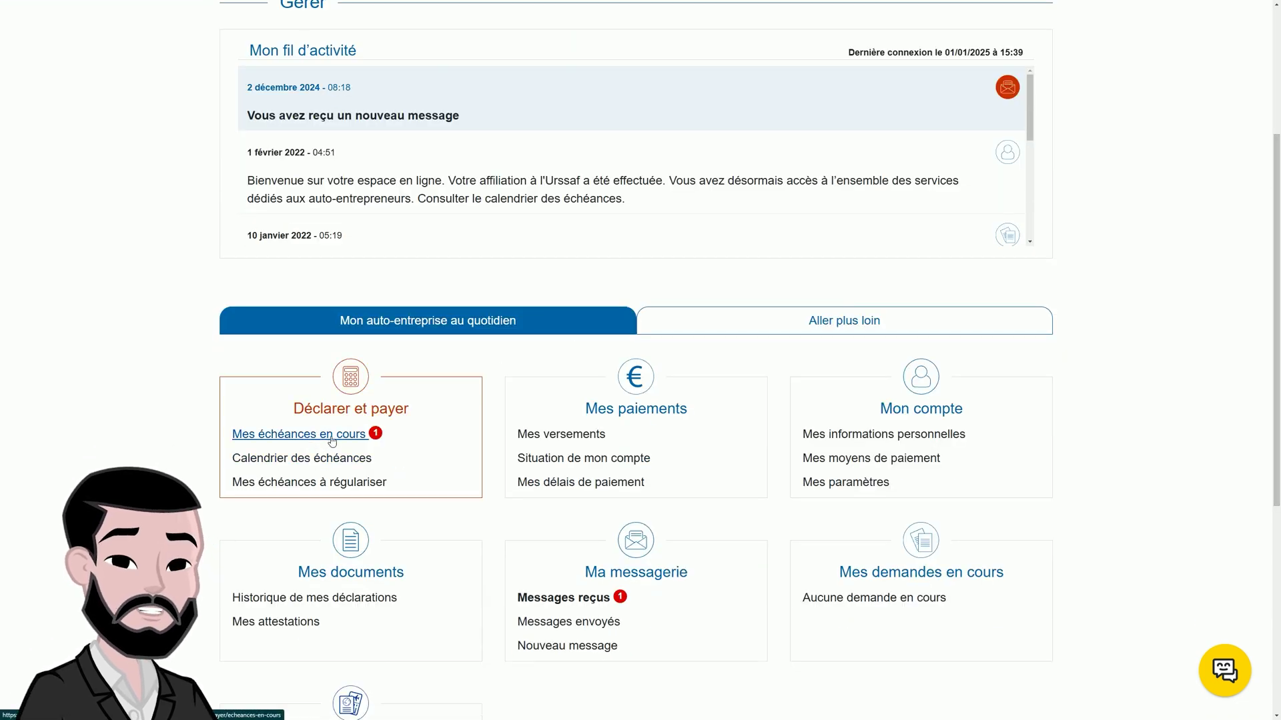
left_click(332, 434)
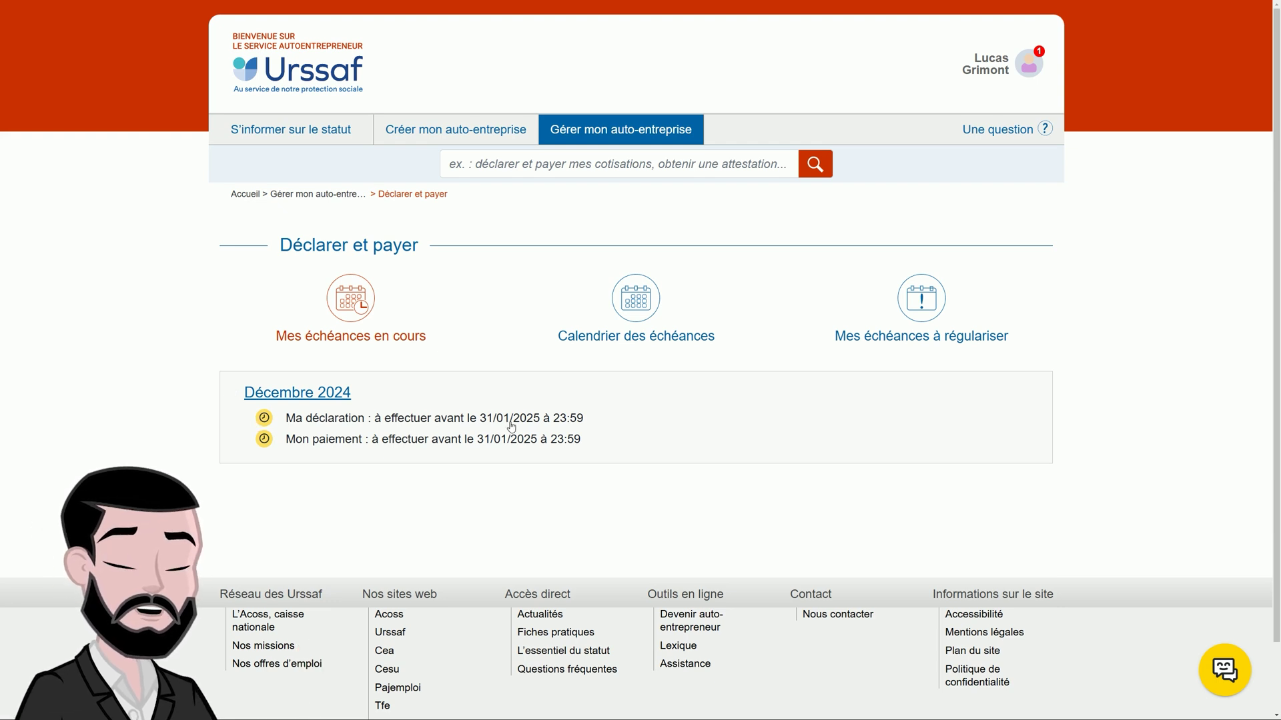
left_click(302, 399)
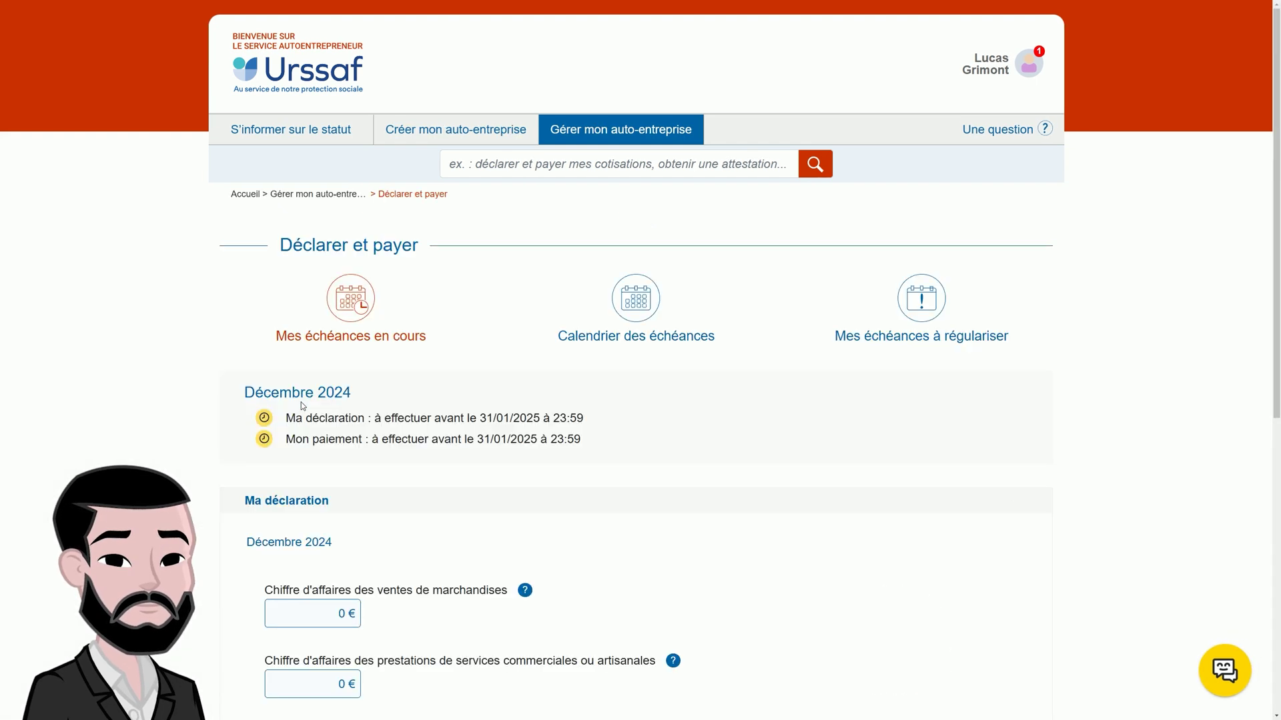
left_click_drag(1276, 220, 1278, 360)
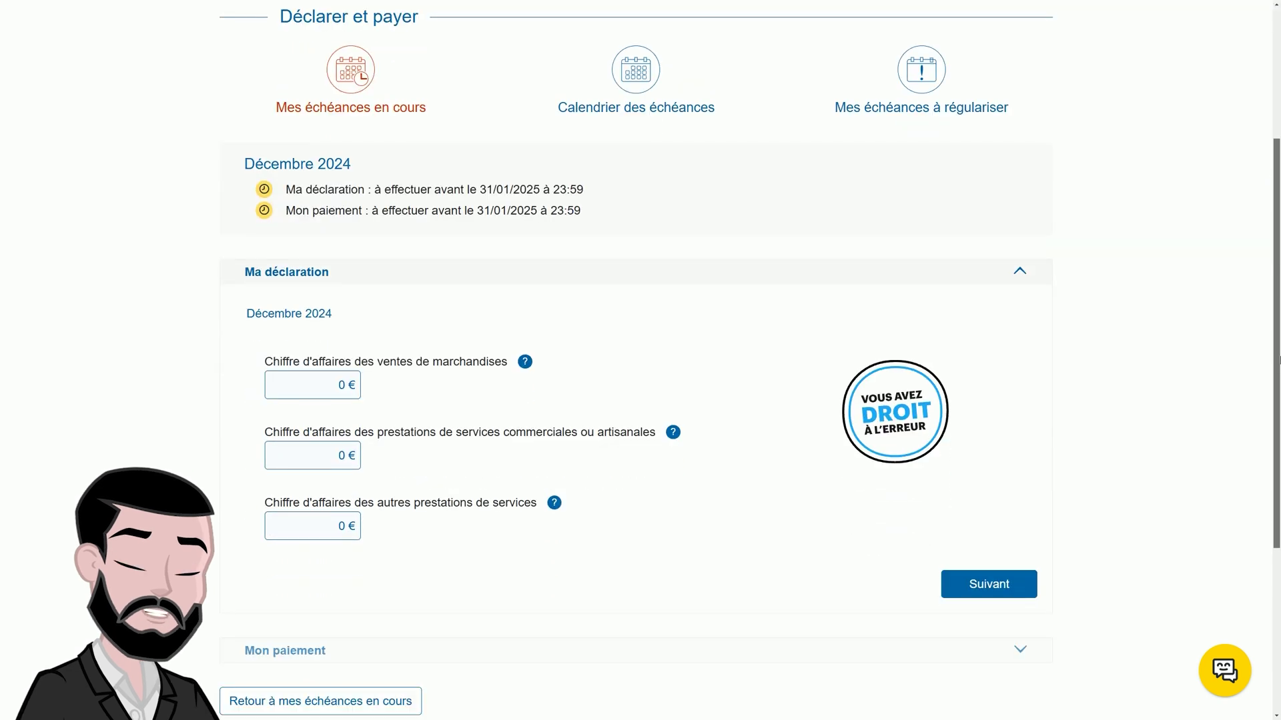
scroll(1278, 361, "down", 1)
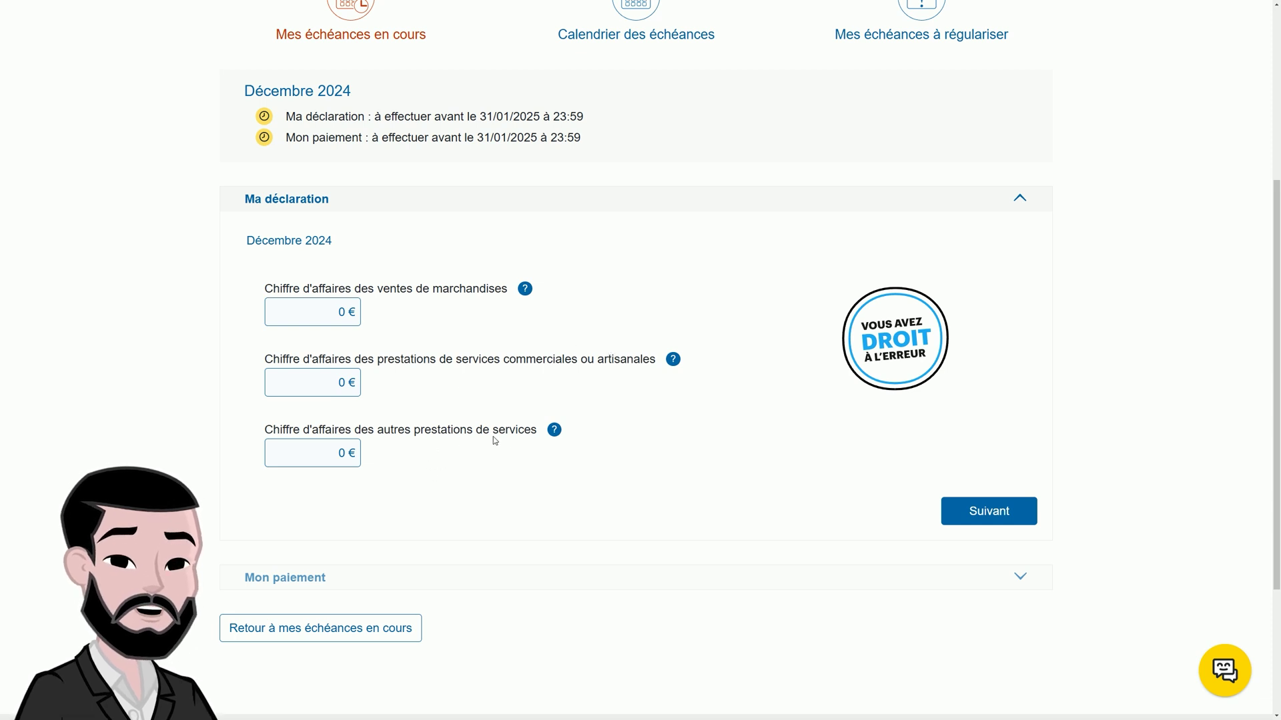
left_click(554, 430)
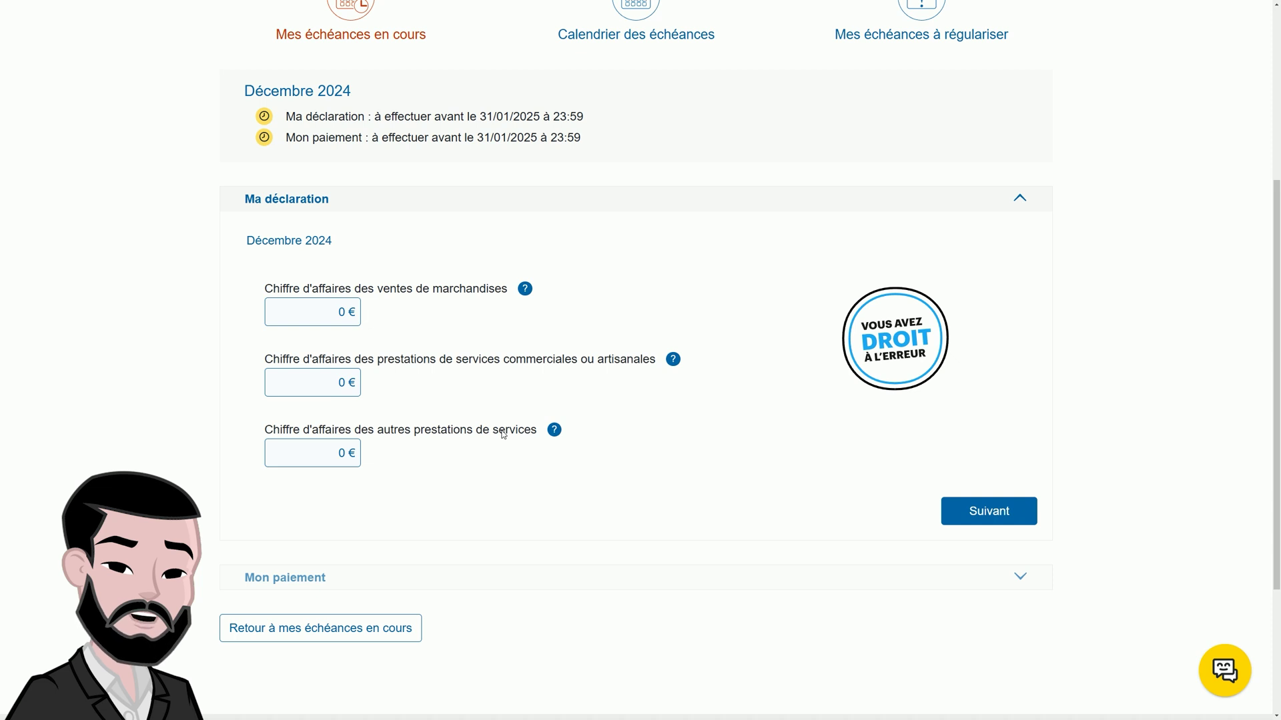
left_click(340, 451)
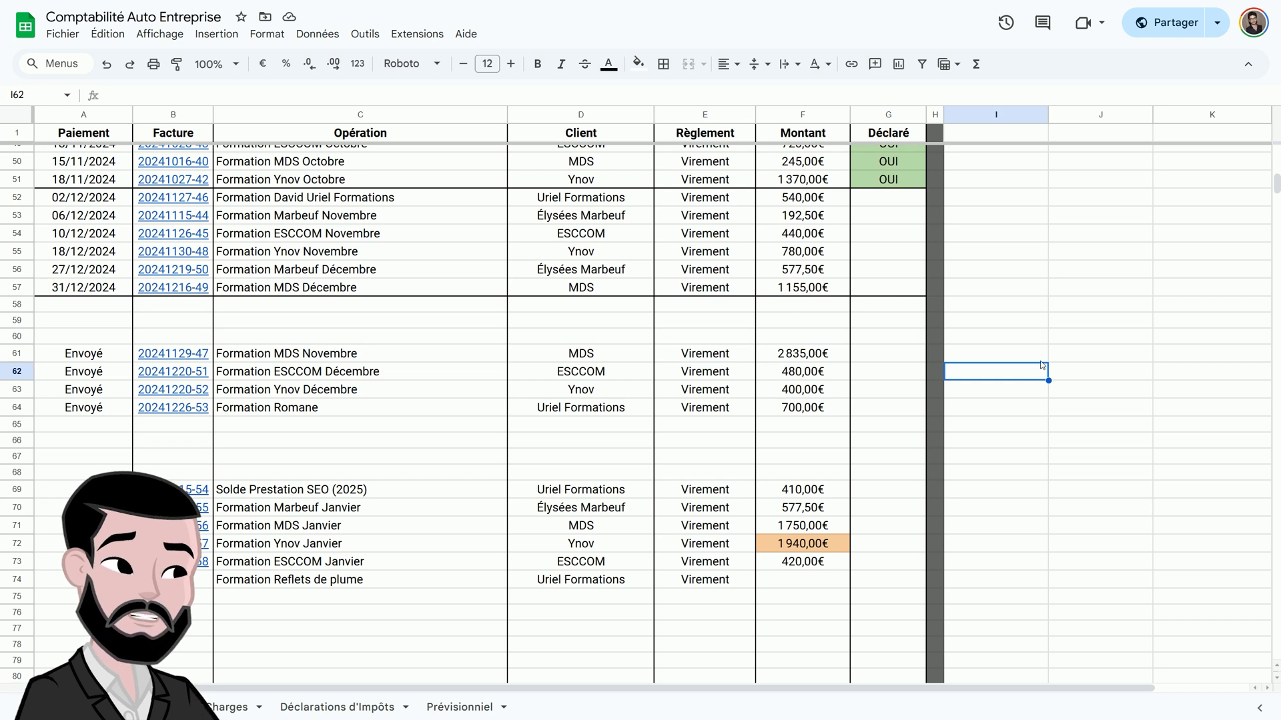
Step: Switch to the Comptabilité Auto Entreprise spreadsheet in Google Sheets and review its payment, invoice, operation, payment method and amount columns
left_click(604, 336)
left_click(77, 136)
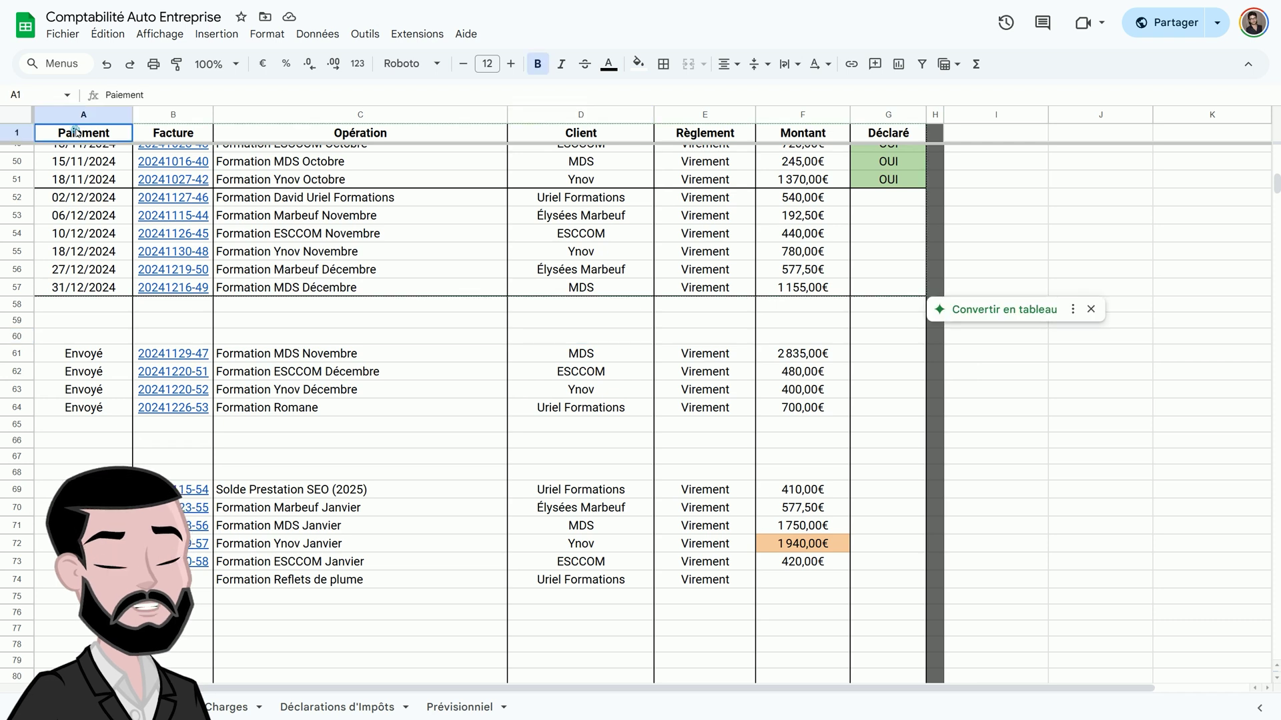
left_click(178, 136)
left_click(195, 291)
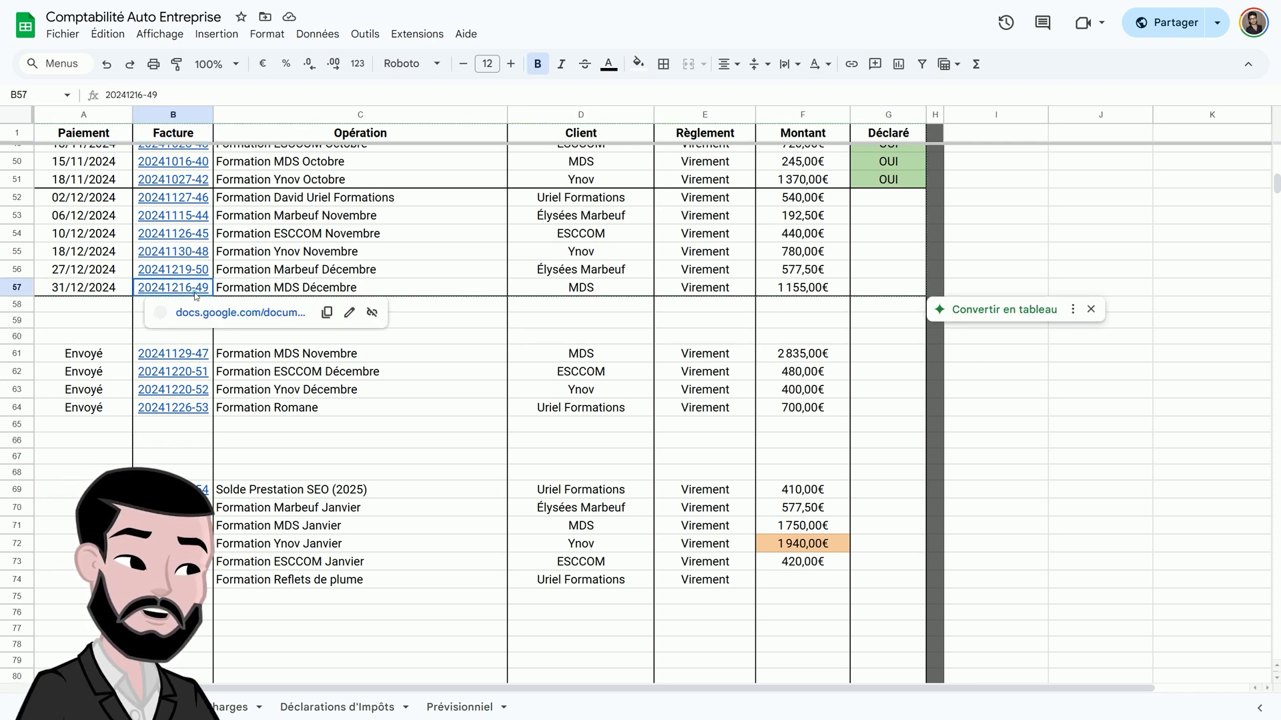
left_click(262, 285)
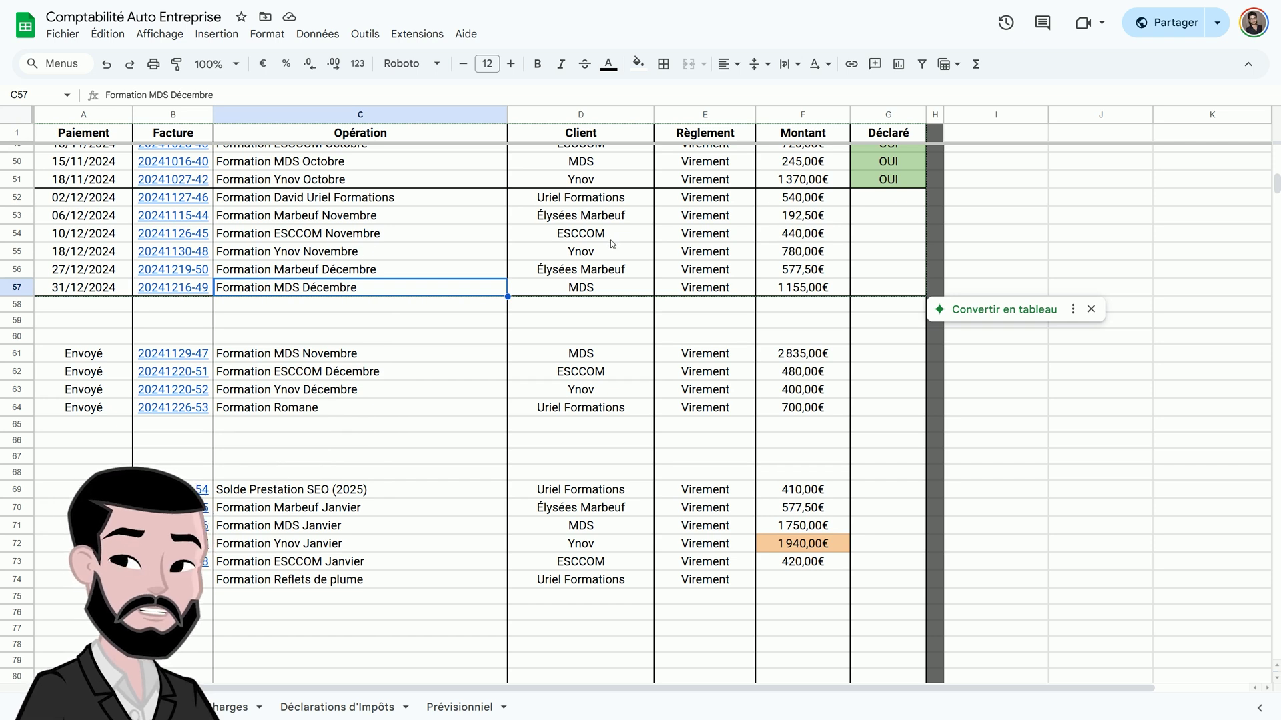
left_click(712, 242)
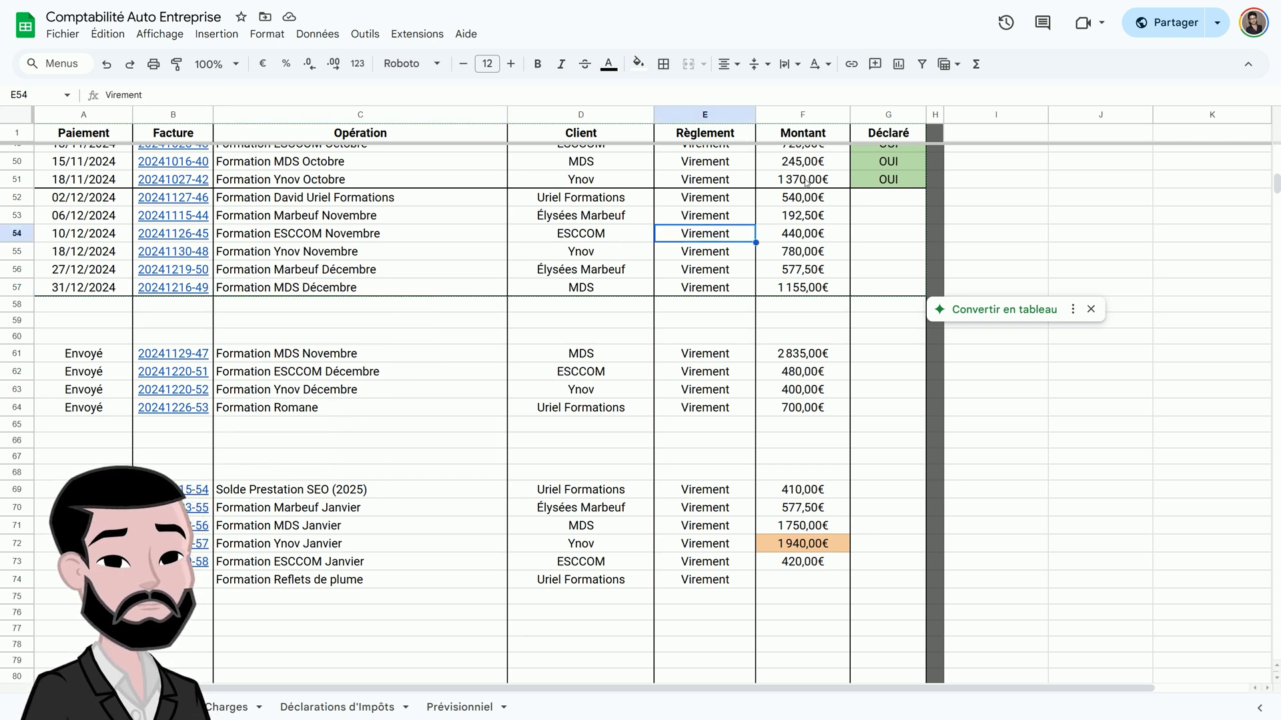
left_click(811, 203)
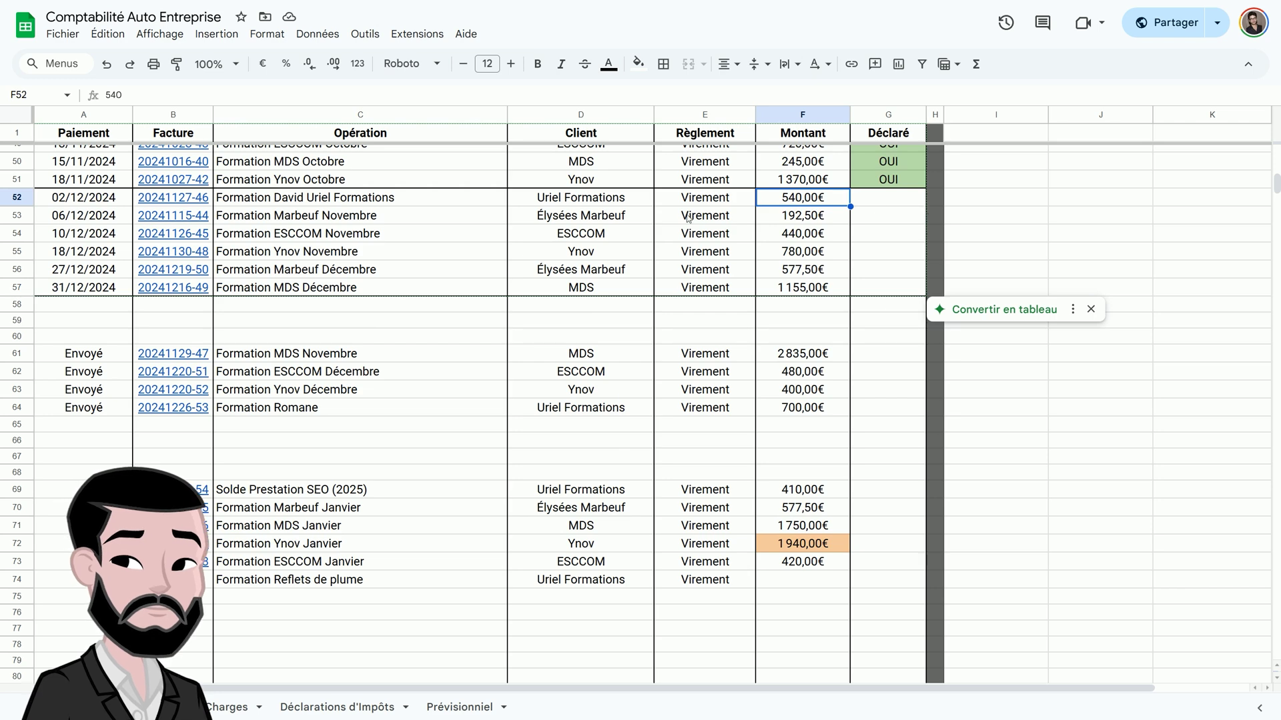
Step: Compare the payments dated December 2024 with the invoices marked Envoyé
scroll(689, 218, "up", 1)
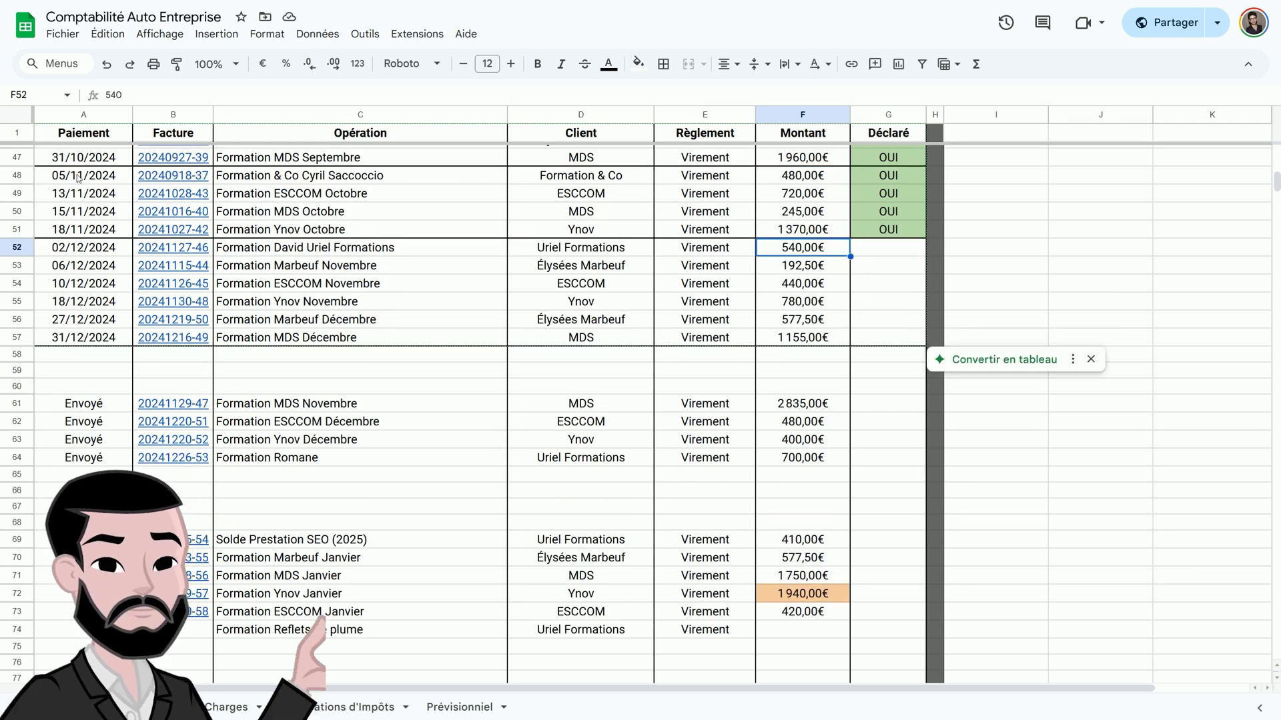
left_click_drag(78, 176, 99, 337)
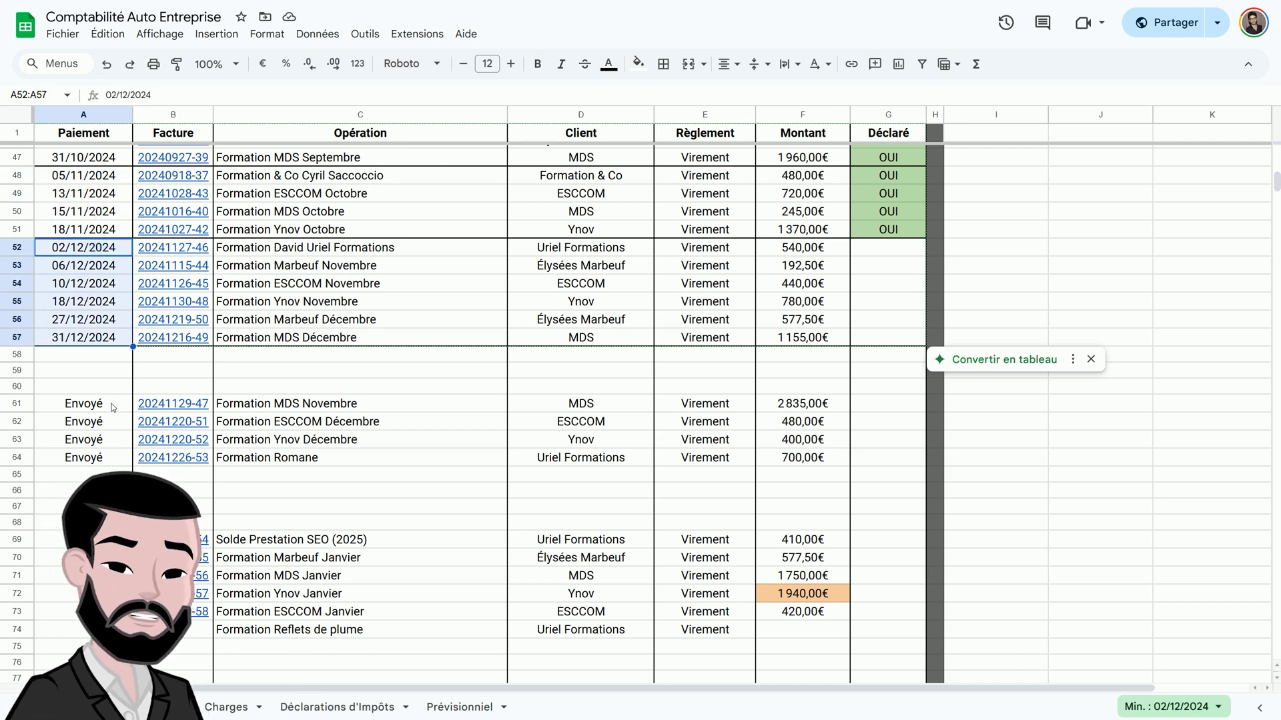
left_click_drag(283, 407, 367, 453)
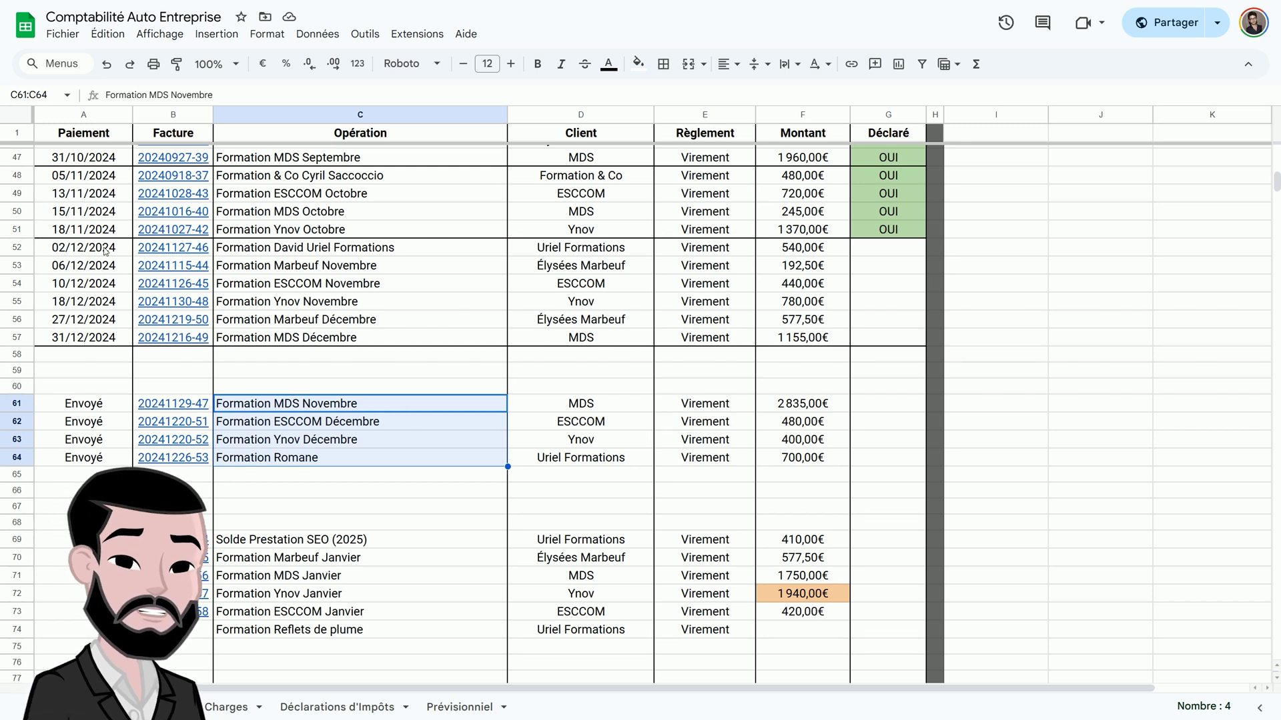
Step: Select the amounts received in December 2024 (F52:F57) and read their sum
left_click_drag(794, 252, 807, 339)
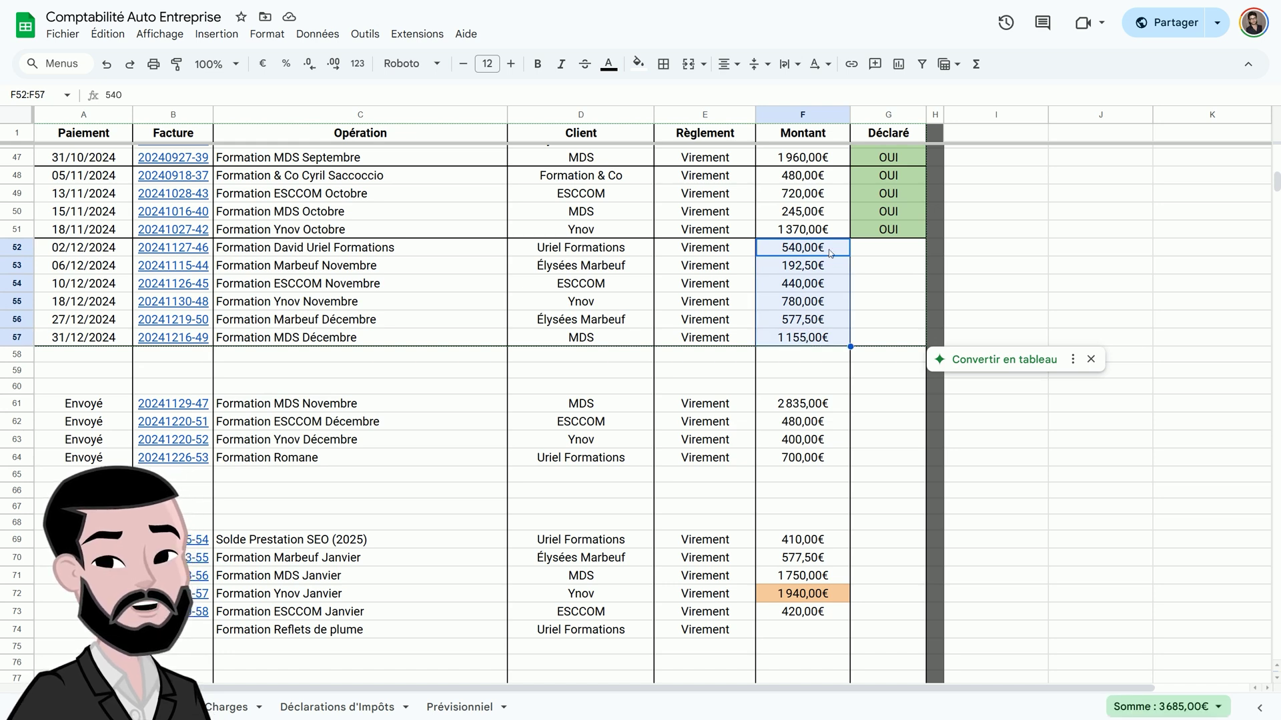
left_click(1172, 707)
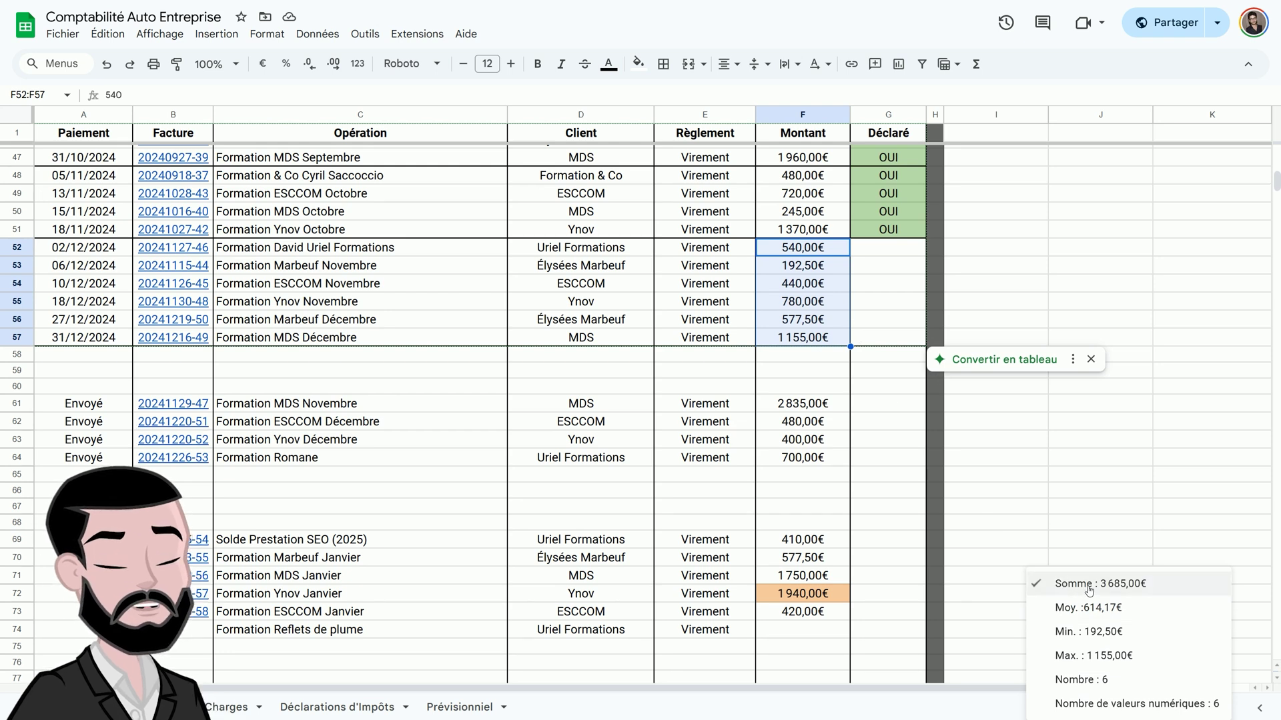
left_click(1148, 591)
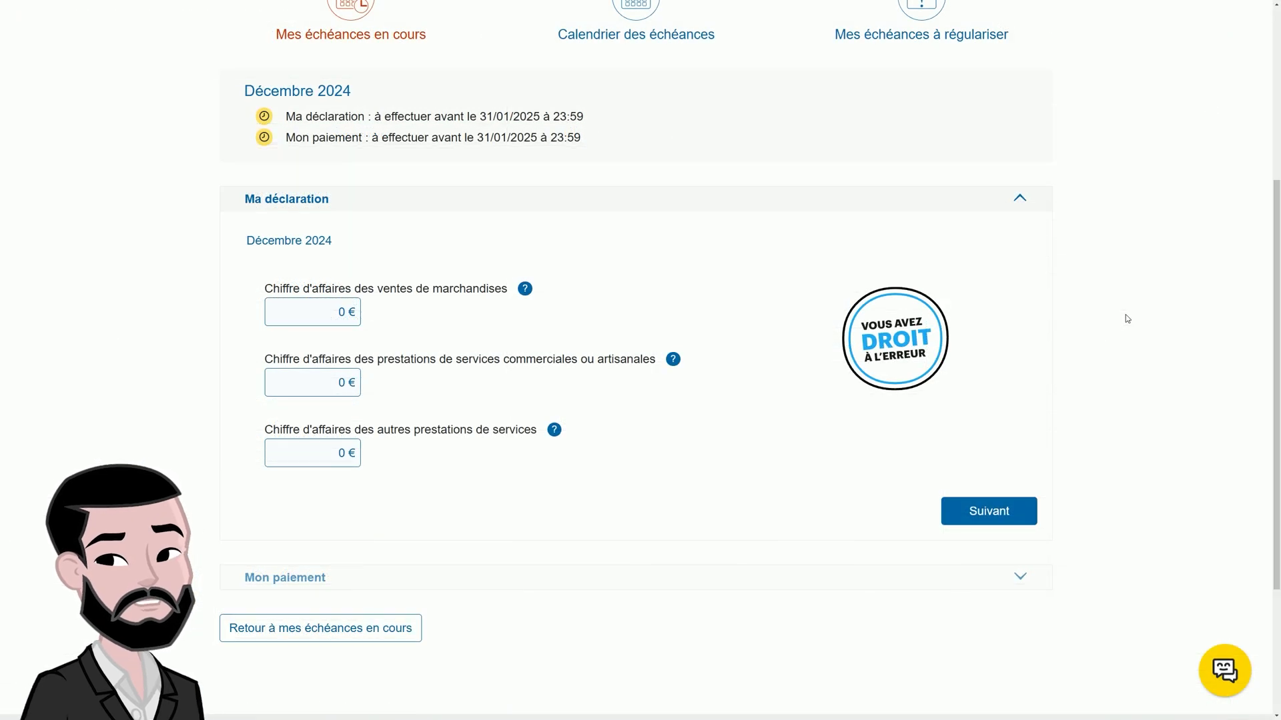
Step: Back on the Urssaf declaration, enter 3685 € as turnover from other services and continue to the contributions summary
left_click(314, 451)
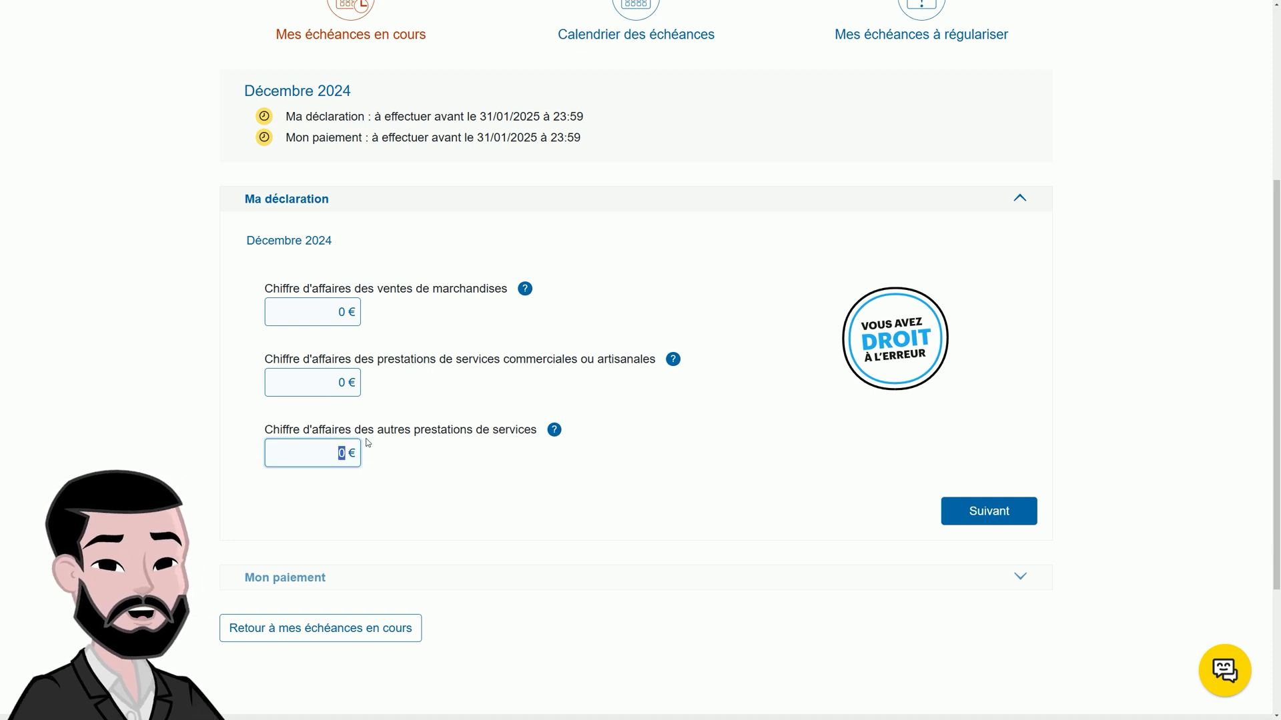
type("3685")
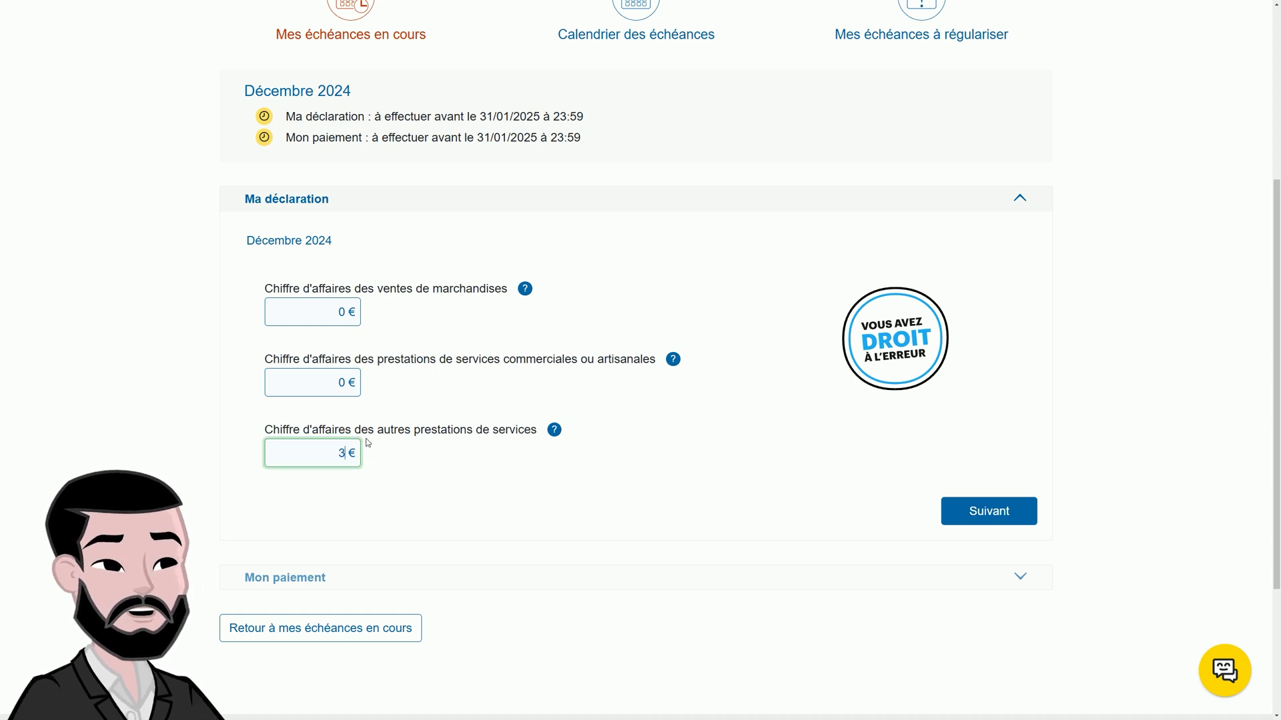
left_click(963, 517)
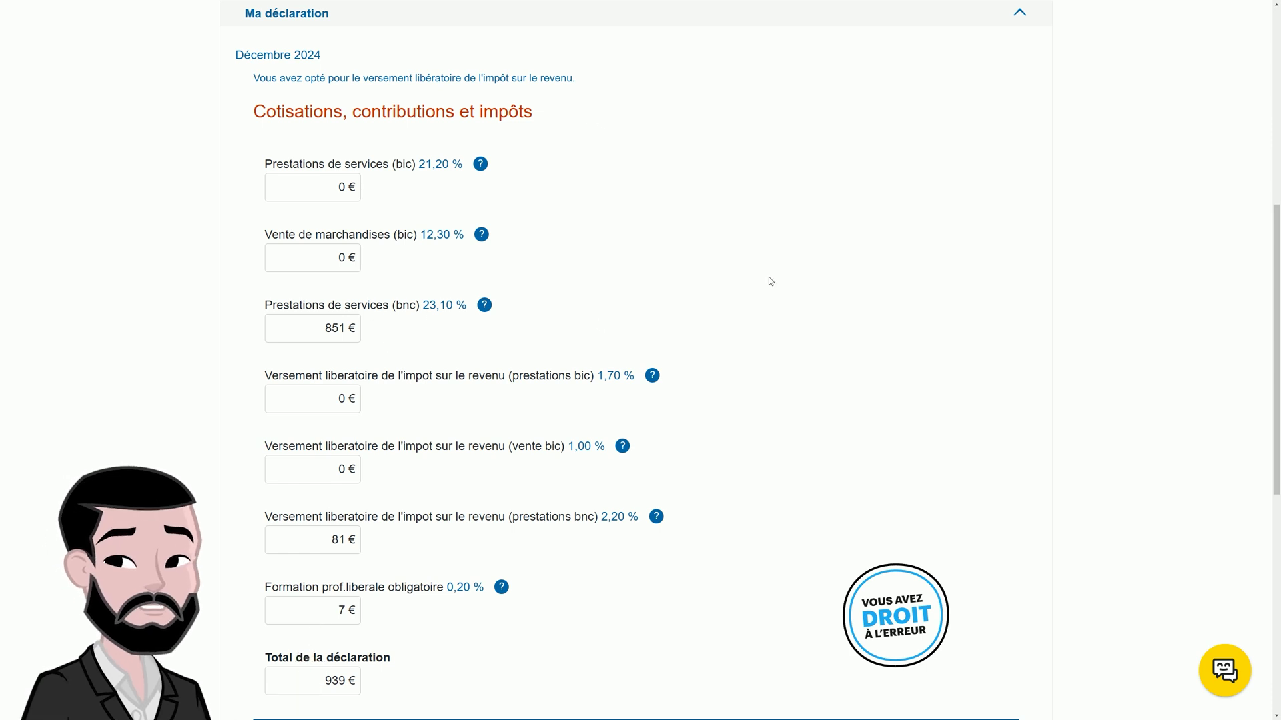
Step: Review the calculated contributions, validate and confirm the Décembre 2024 declaration, and dismiss the closing notice
scroll(769, 277, "down", 4)
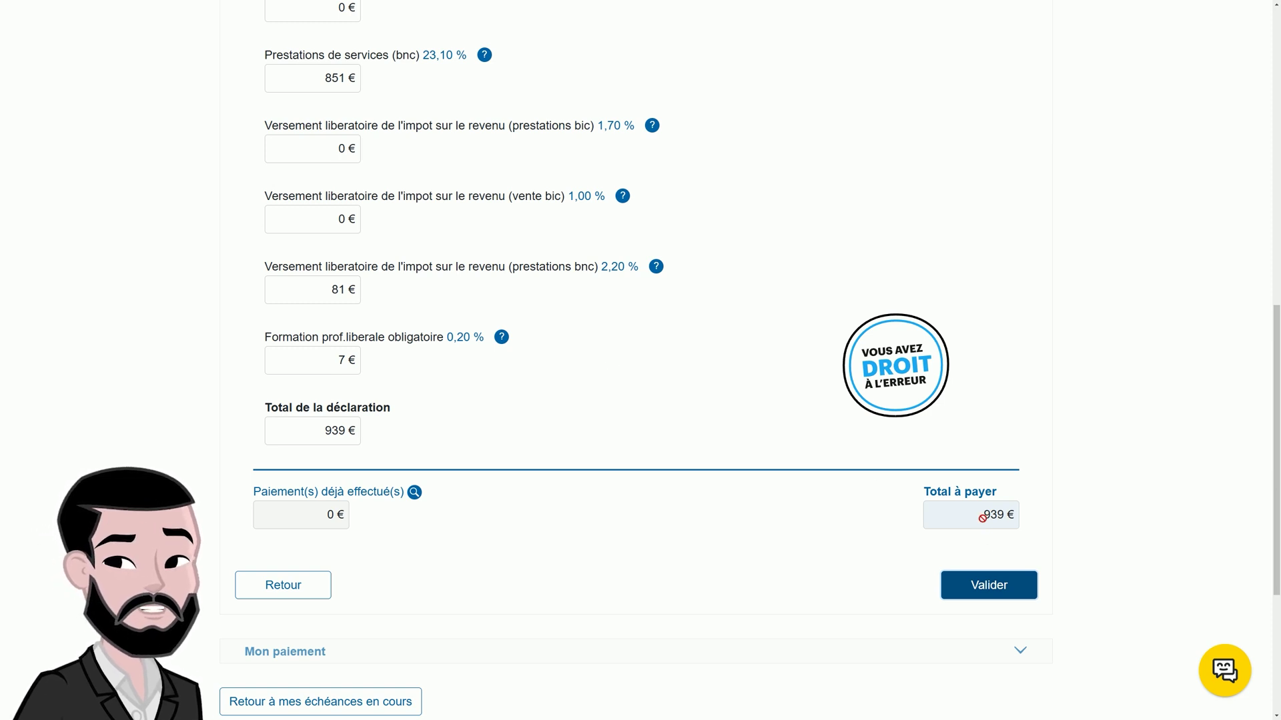
left_click(999, 585)
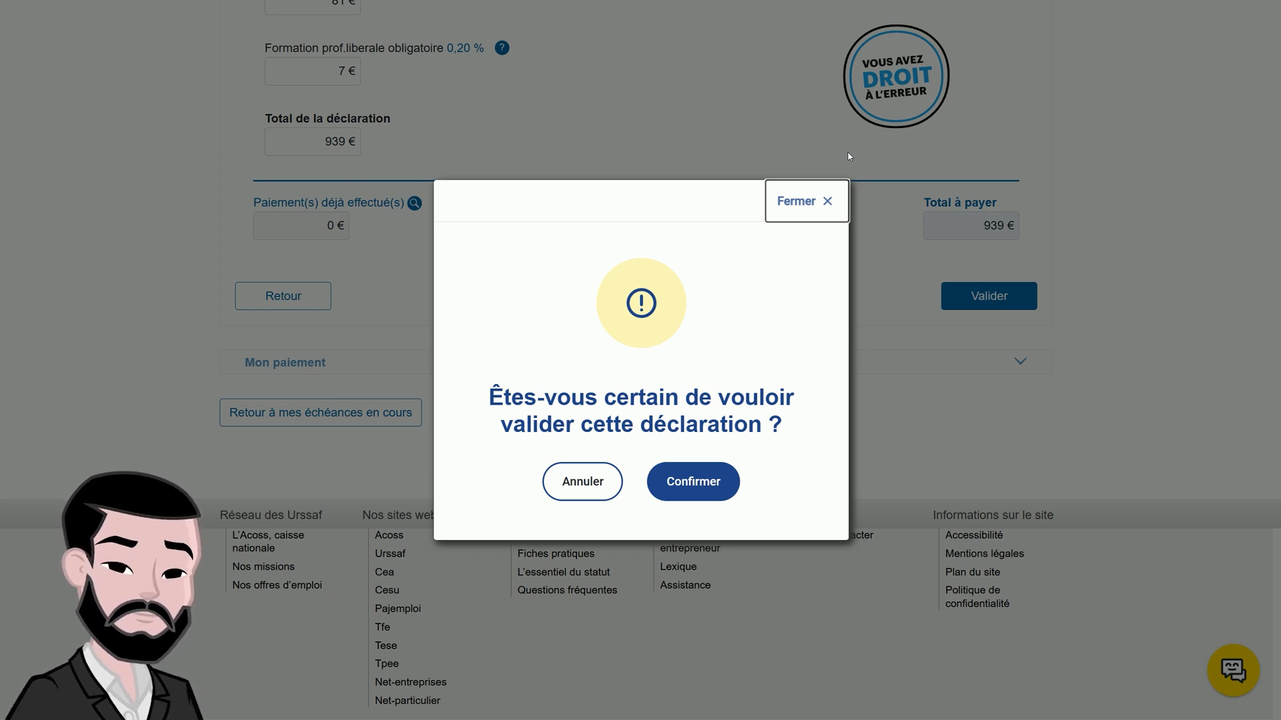
left_click(710, 478)
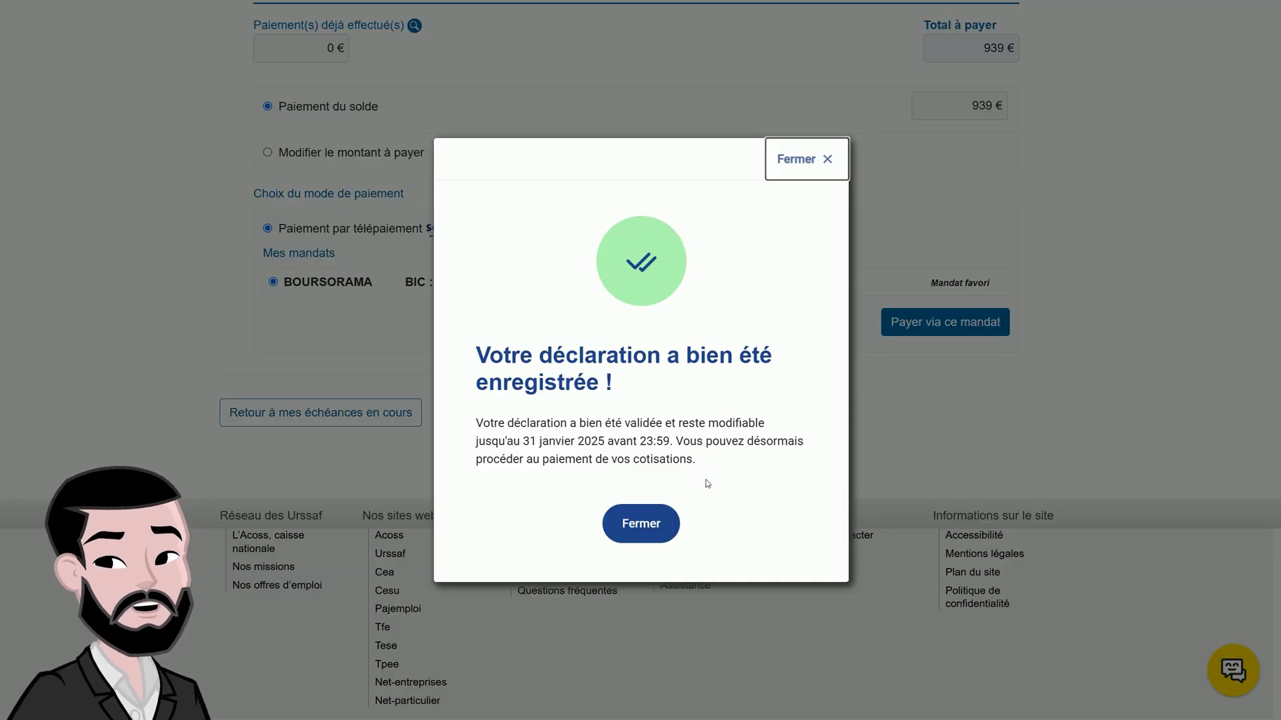
left_click(664, 521)
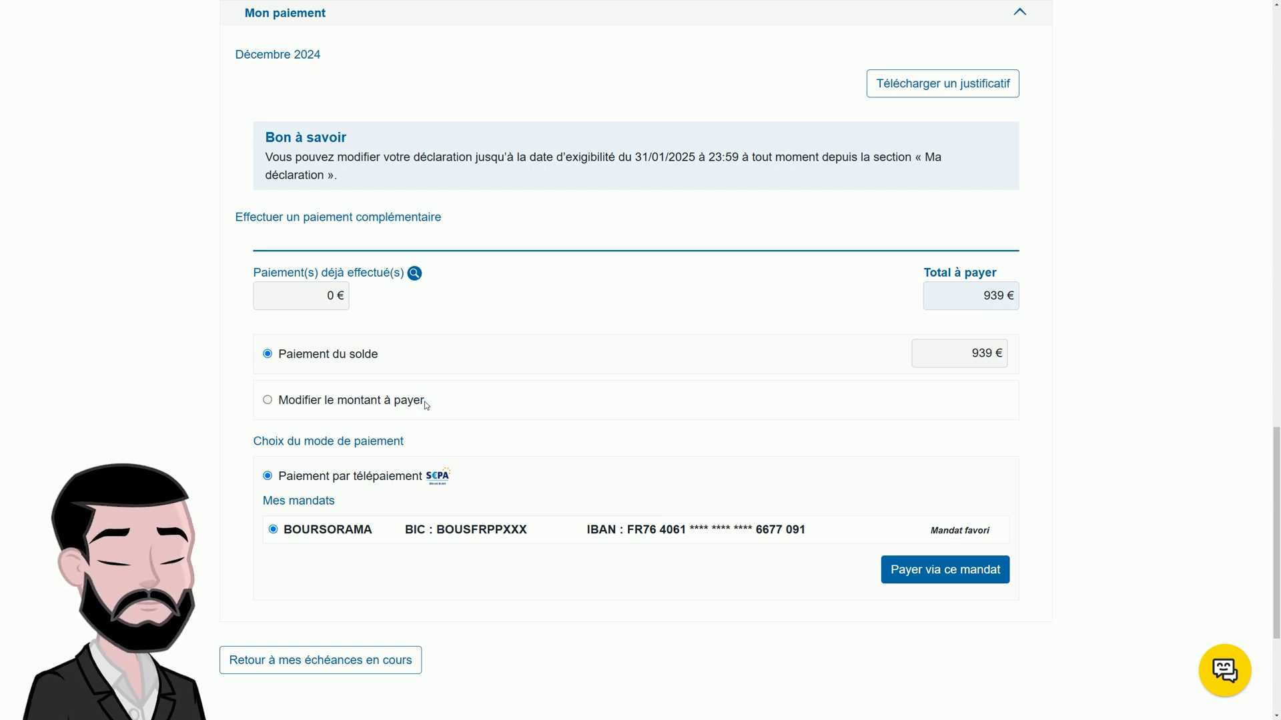
Step: Choose payment of the full balance and pay it through the saved Boursorama SEPA mandate
left_click(356, 402)
left_click(345, 354)
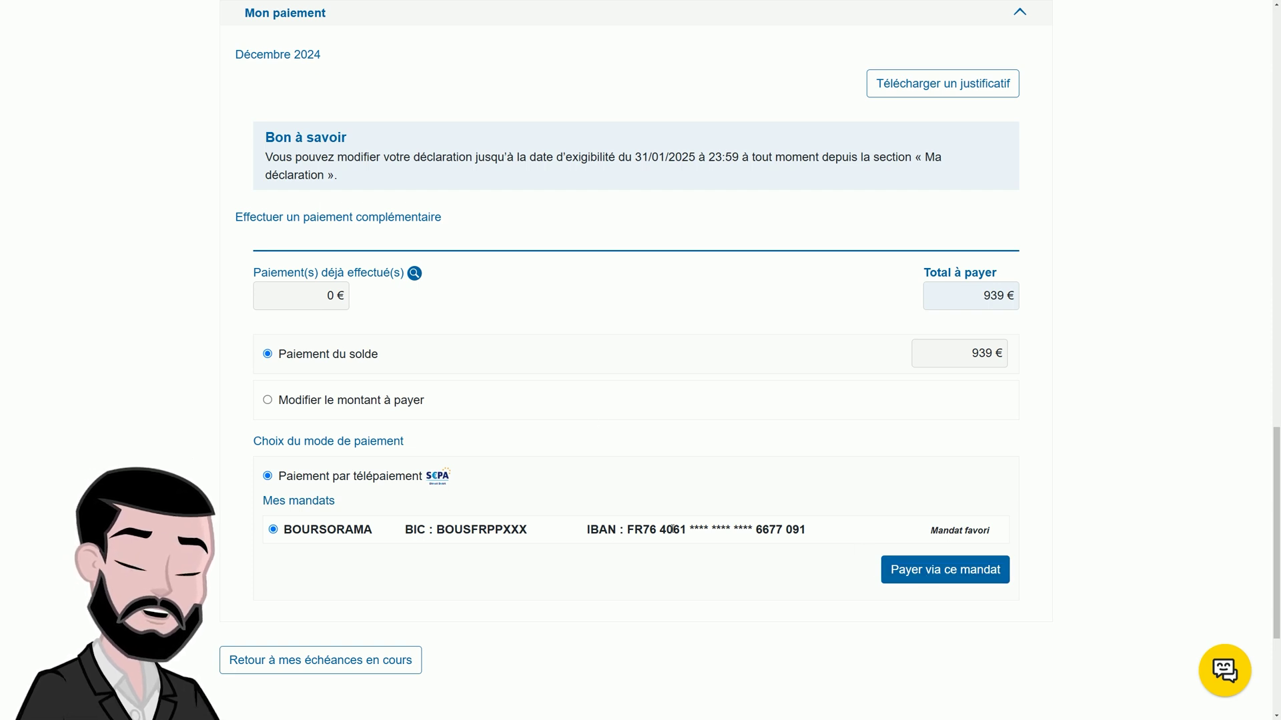
left_click(931, 569)
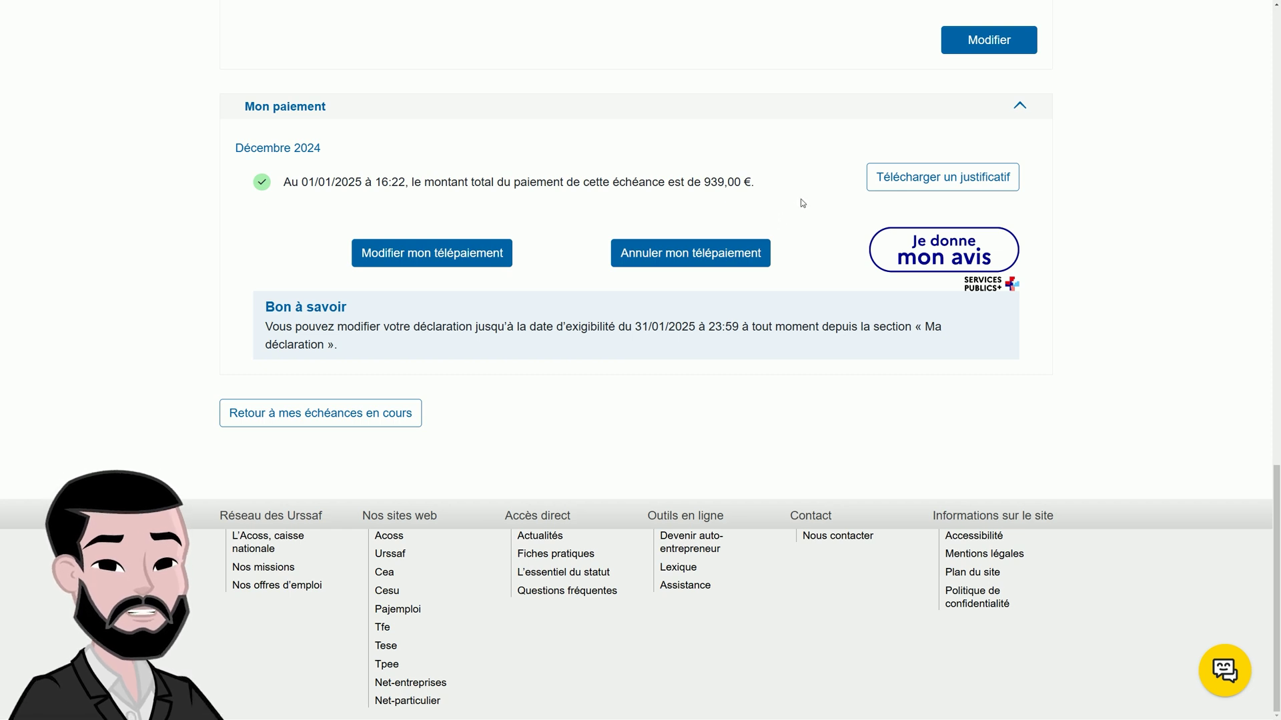
Step: Download the Décembre 2024 payment receipt and save it to the Bureau folder as 12-2024
left_click(894, 175)
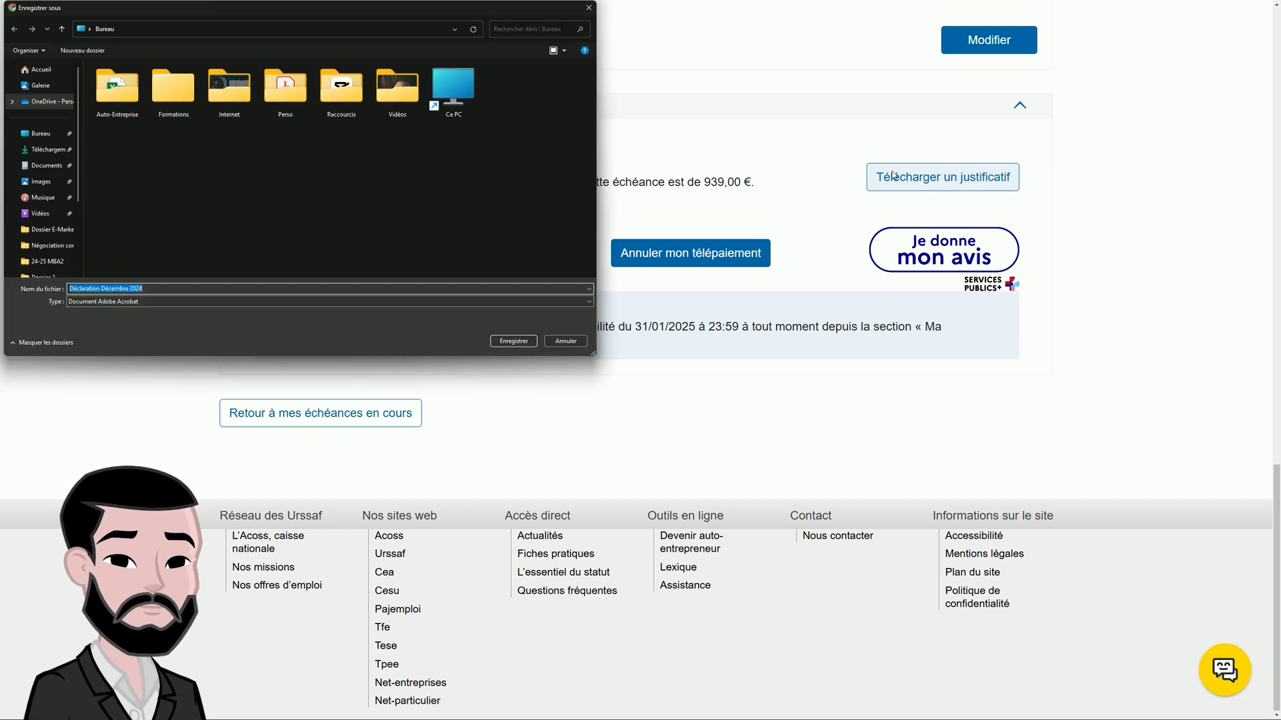
type("12-2024")
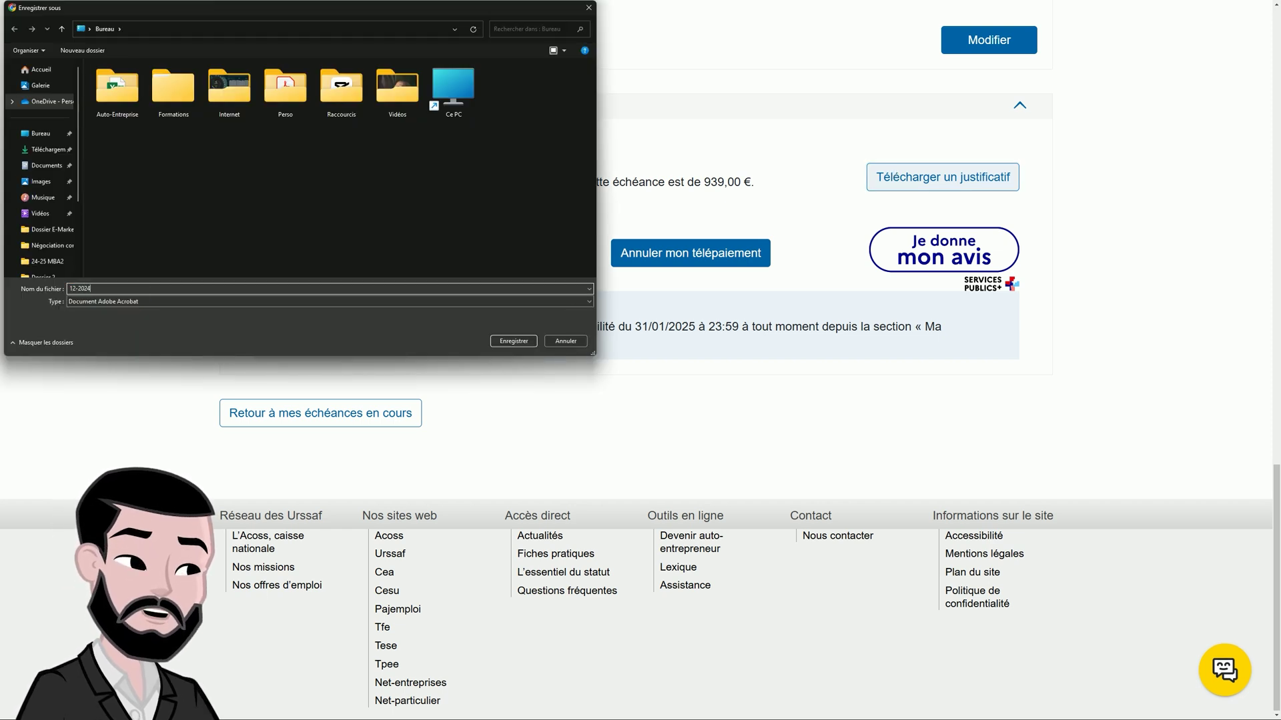
key("Return")
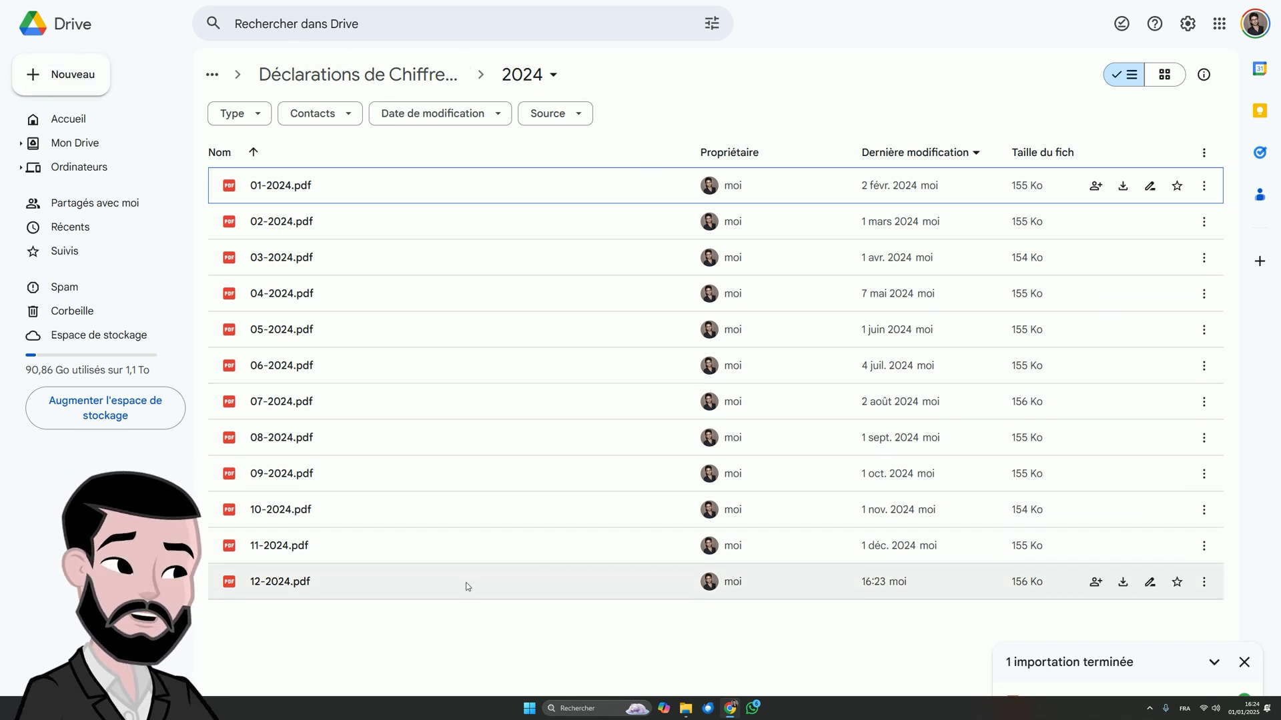
Step: In Google Drive, preview 12-2024.pdf, check the declared turnover and the payment section, and close the preview
double_click(466, 587)
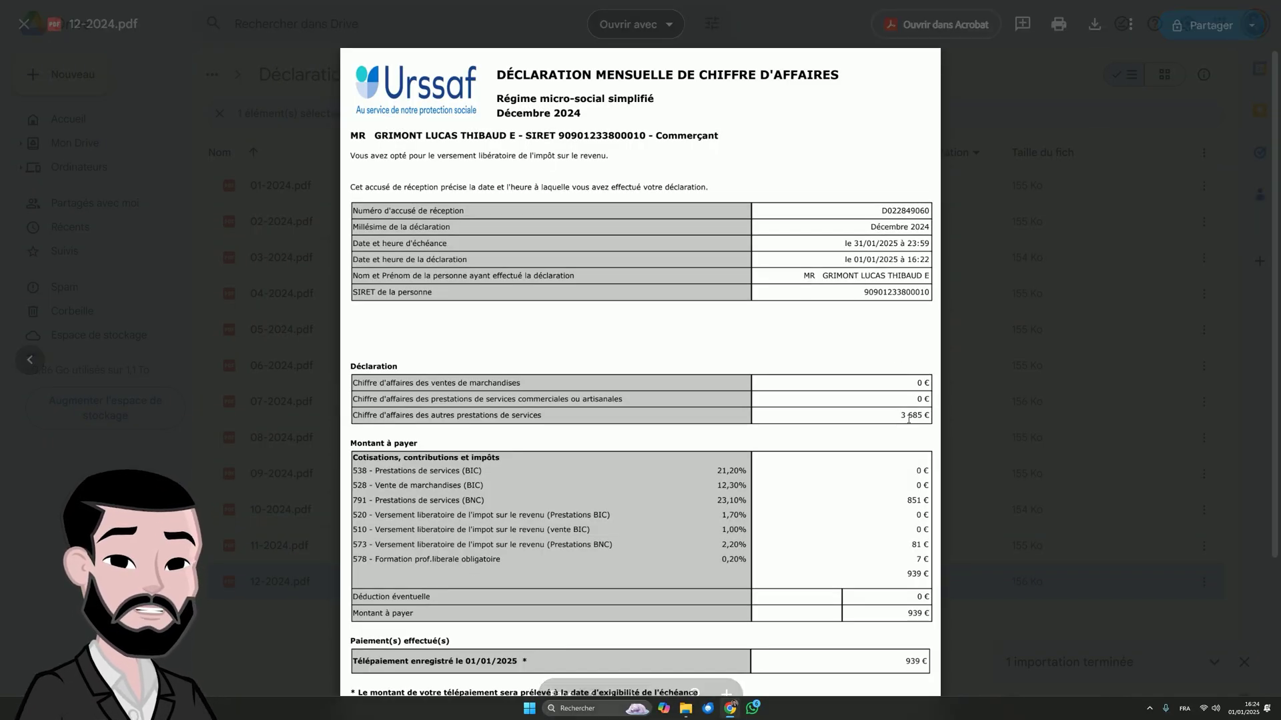
scroll(929, 449, "down", 3)
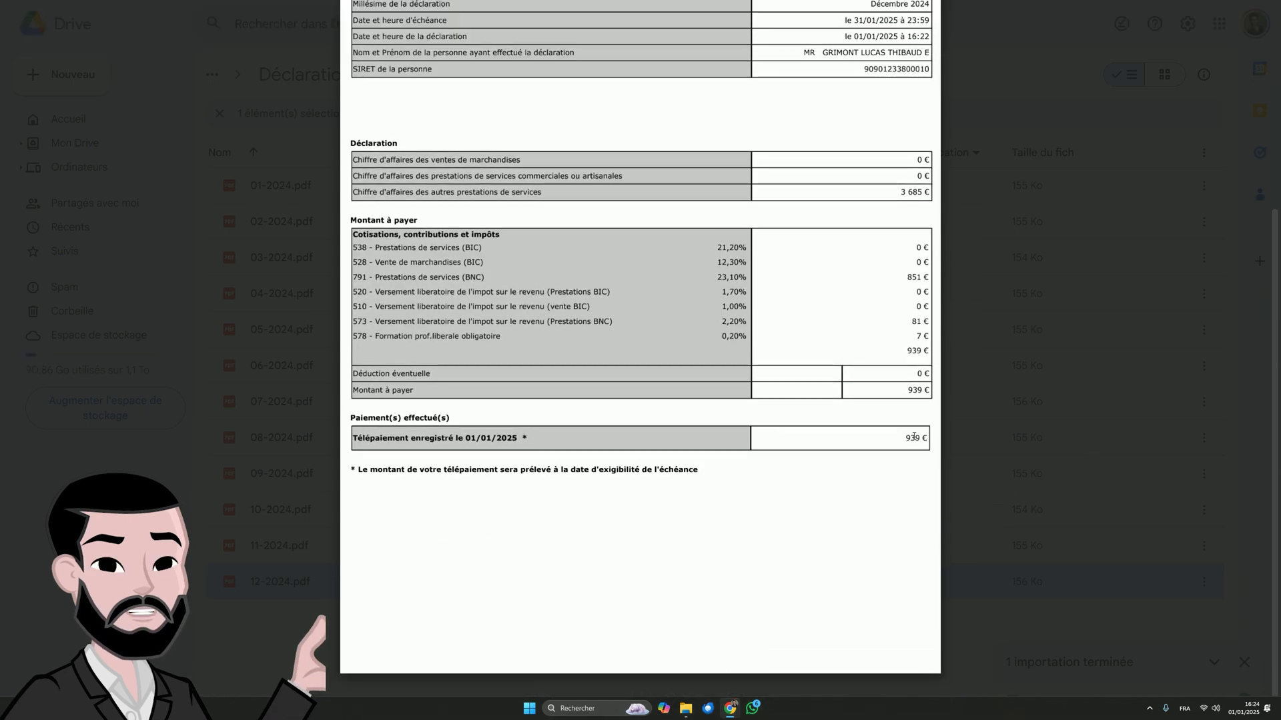
left_click(1027, 426)
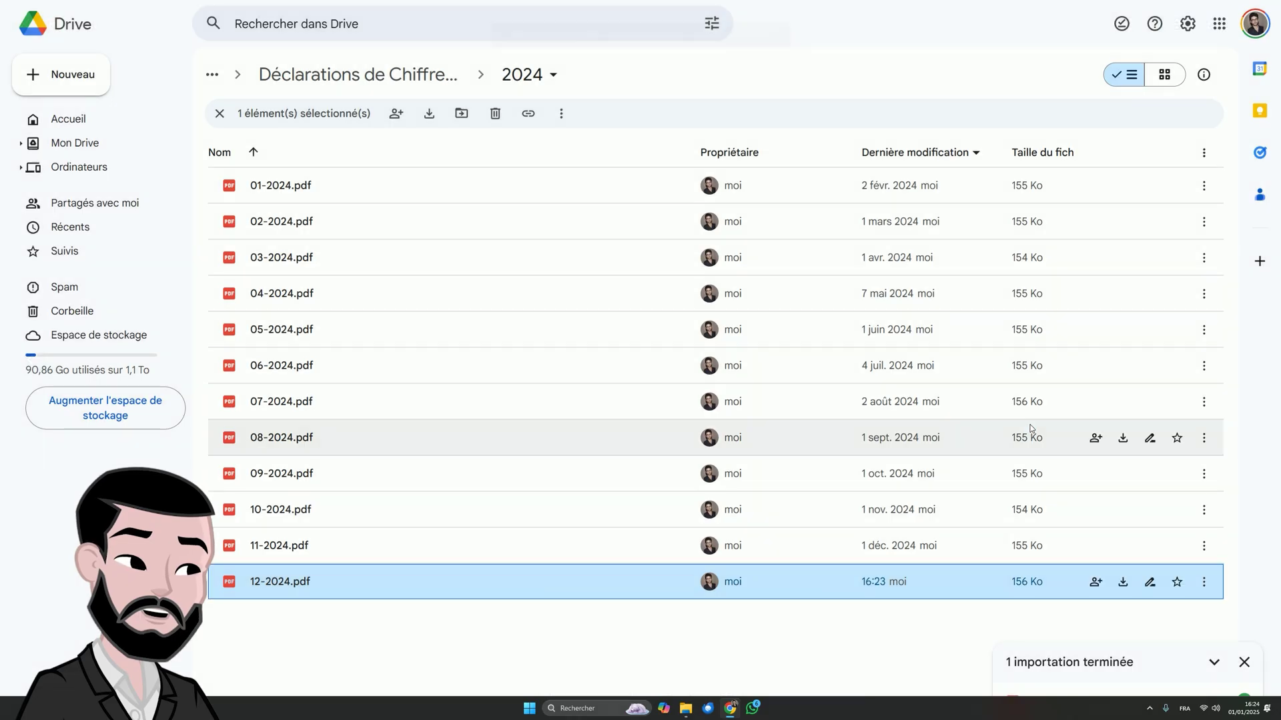
Step: Copy the sharing link of 12-2024.pdf
right_click(275, 584)
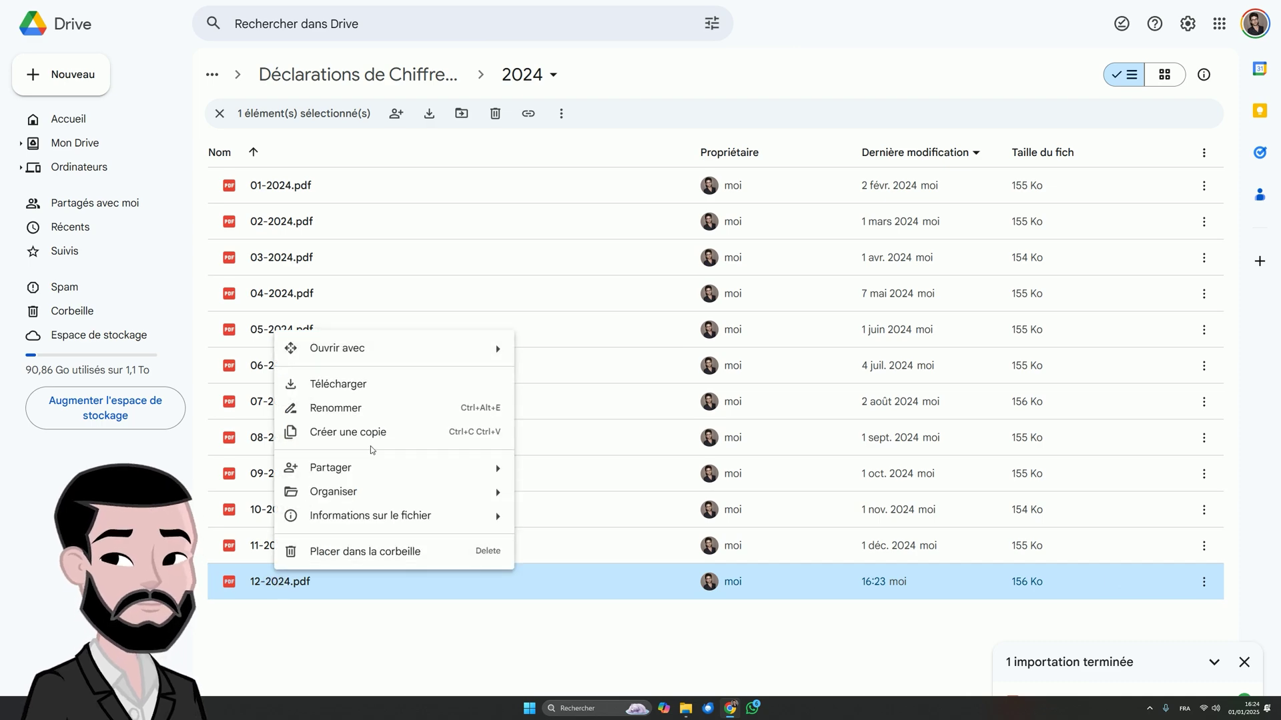
mouse_move(376, 485)
left_click(538, 492)
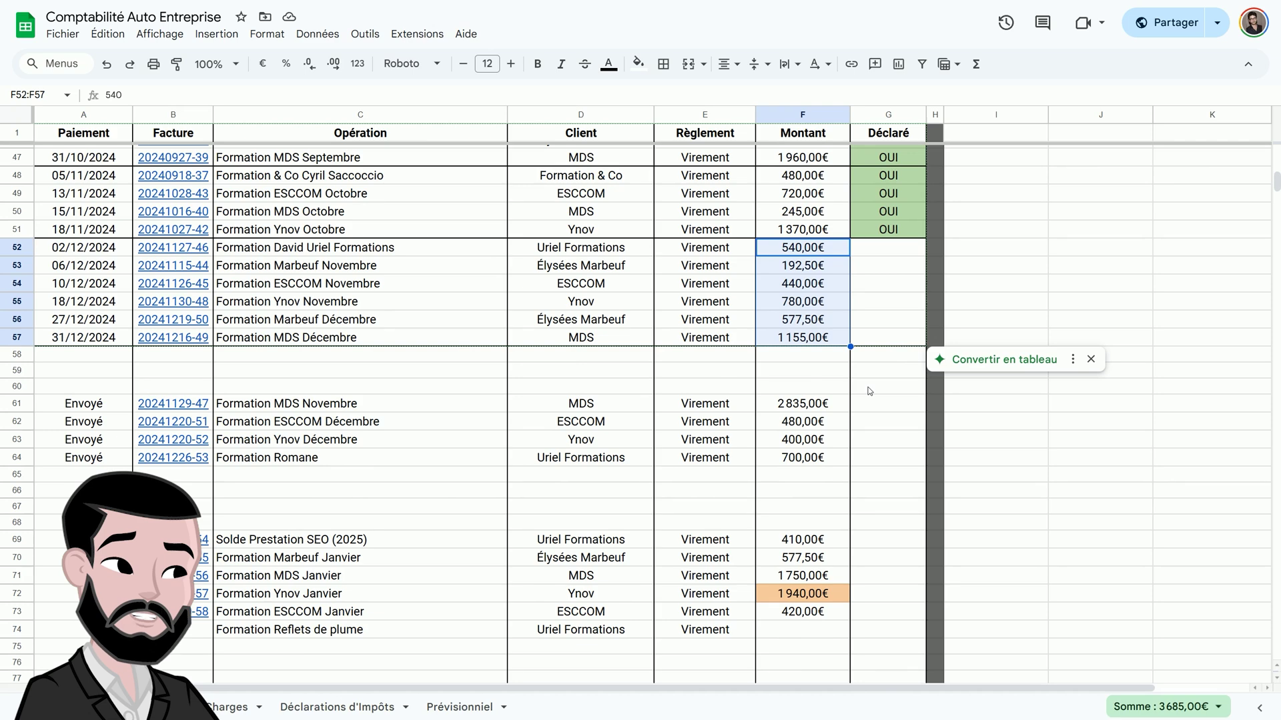
Step: In the Comptabilité Auto Entreprise spreadsheet, enter 939 as the Décembre 2024 amount (B37) on the Déclarations d'Impôts sheet
left_click(325, 708)
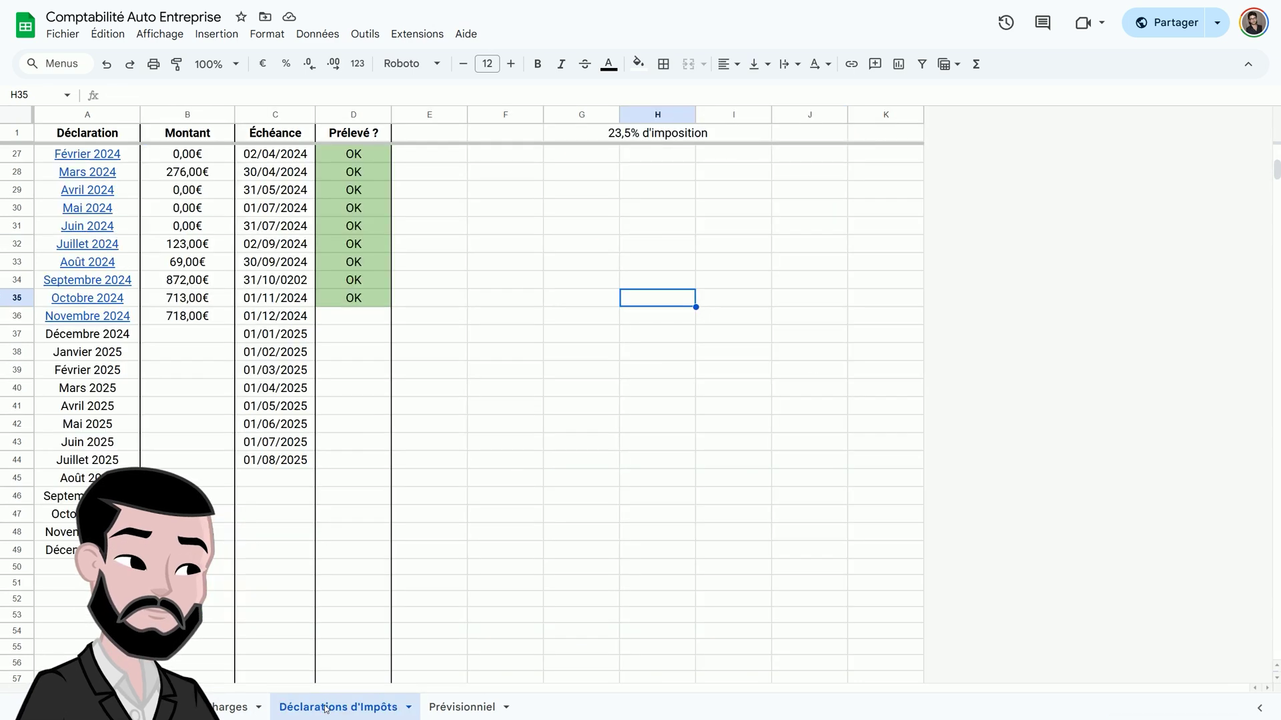
left_click(185, 336)
type("93")
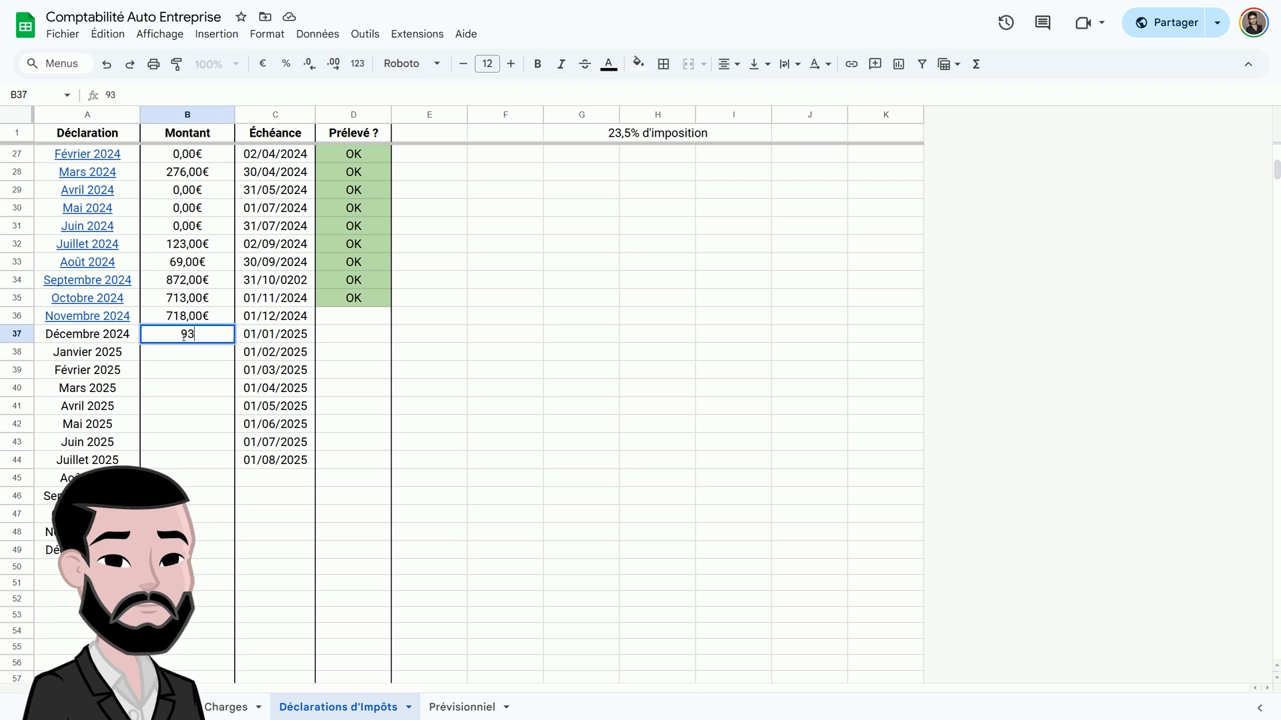
type("9")
key("Return")
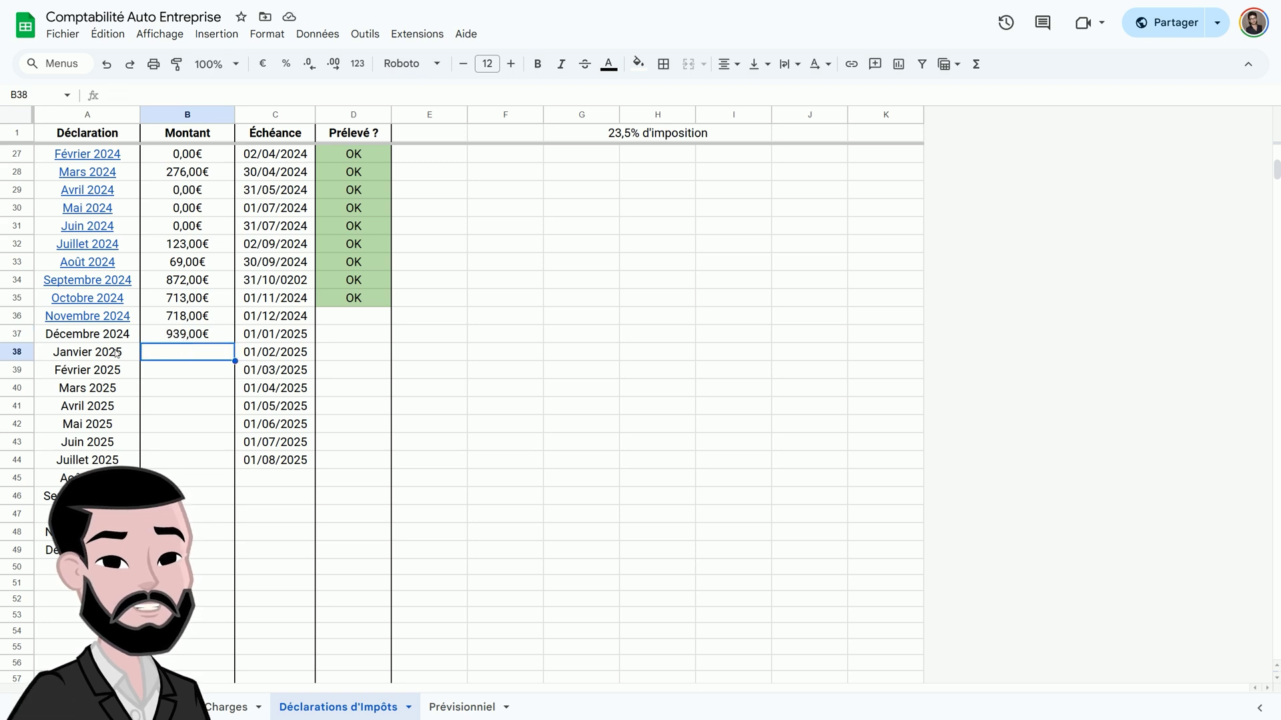
Step: Link the Décembre 2024 label in A37 to the copied Drive address of the receipt
left_click(91, 340)
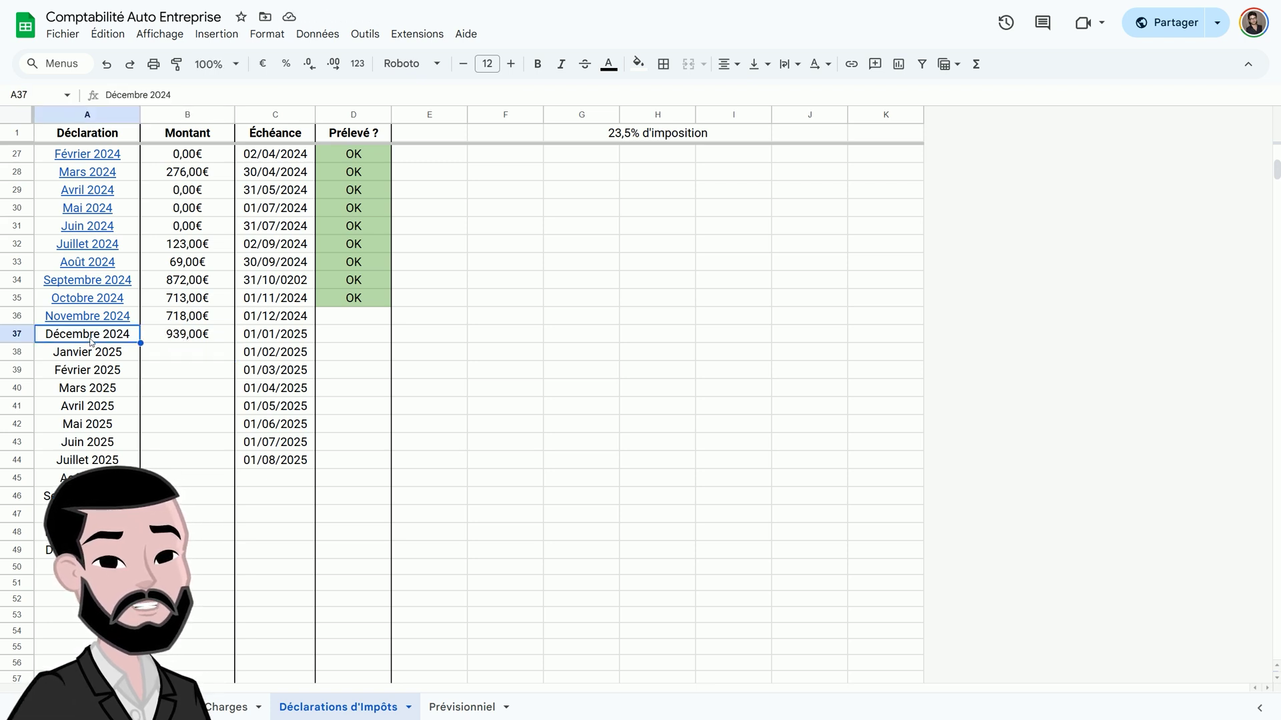
key("ctrl+k")
key("ctrl+v")
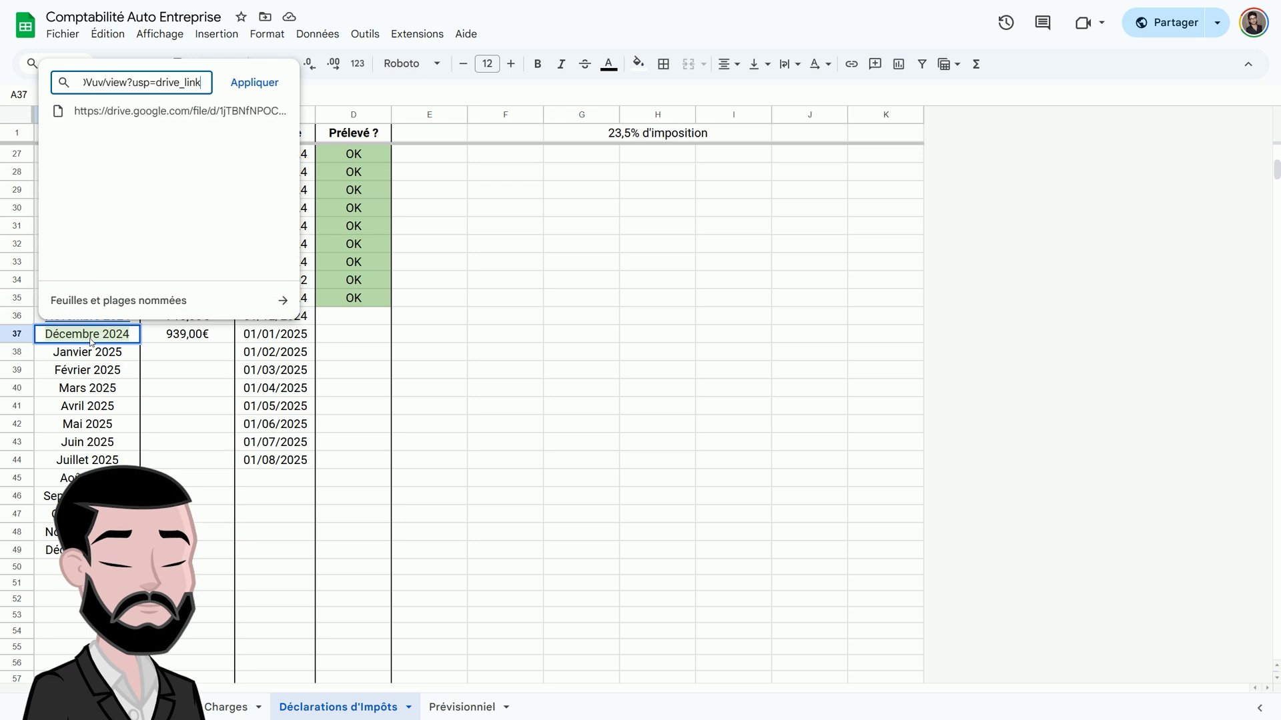
key("Return")
Step: Try copying the Octobre 2024 OK mark (D35) into the Novembre 2024 Prélevé cell (D36), and undo it
left_click(386, 312)
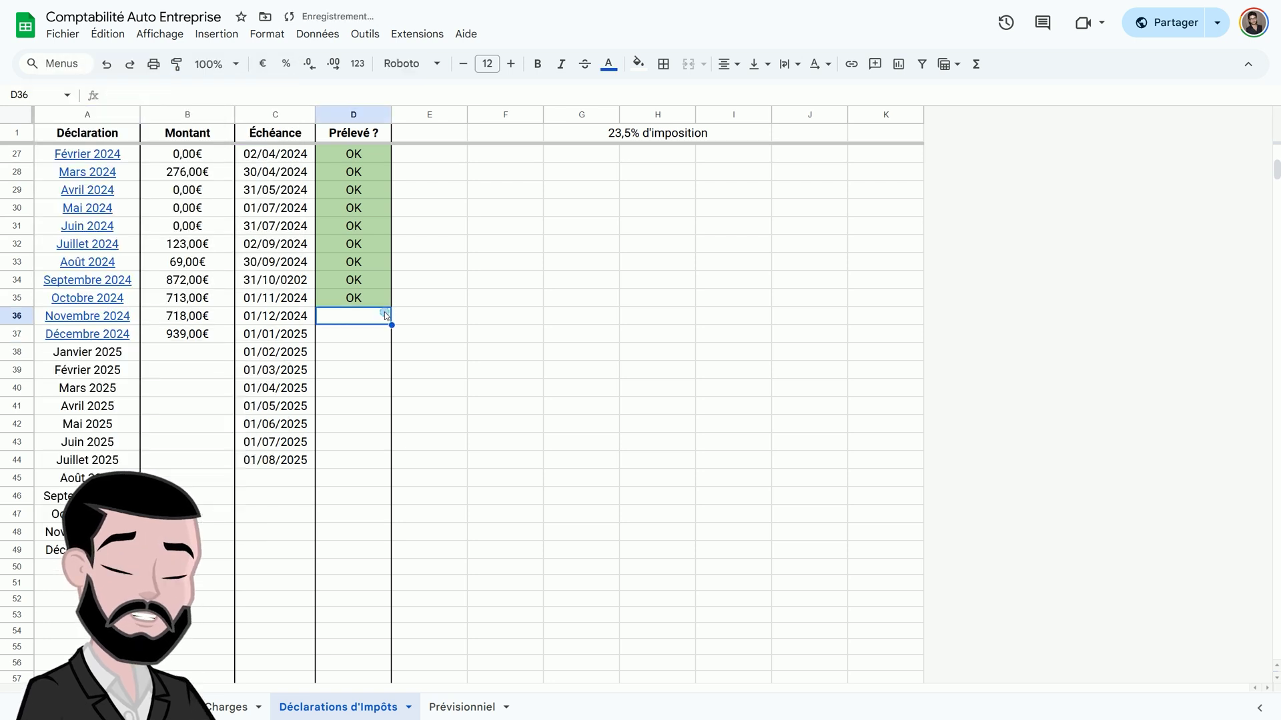
left_click(375, 299)
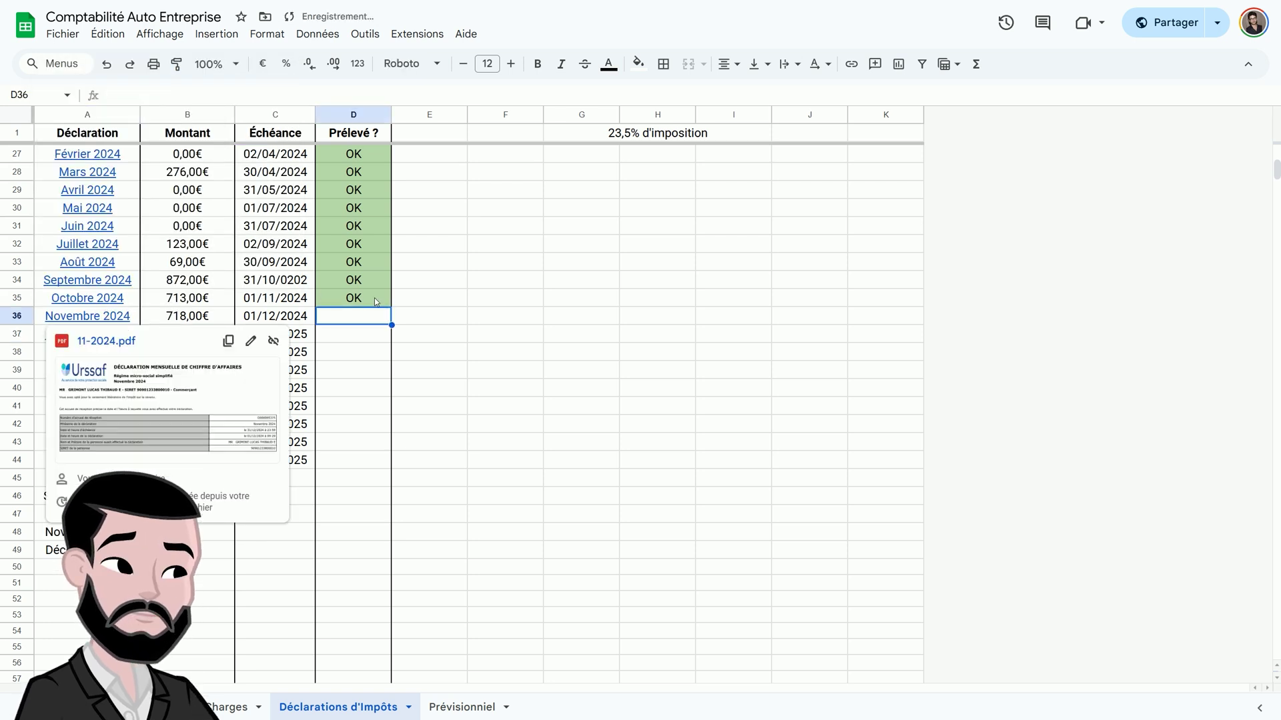
key("ctrl+c")
left_click(374, 317)
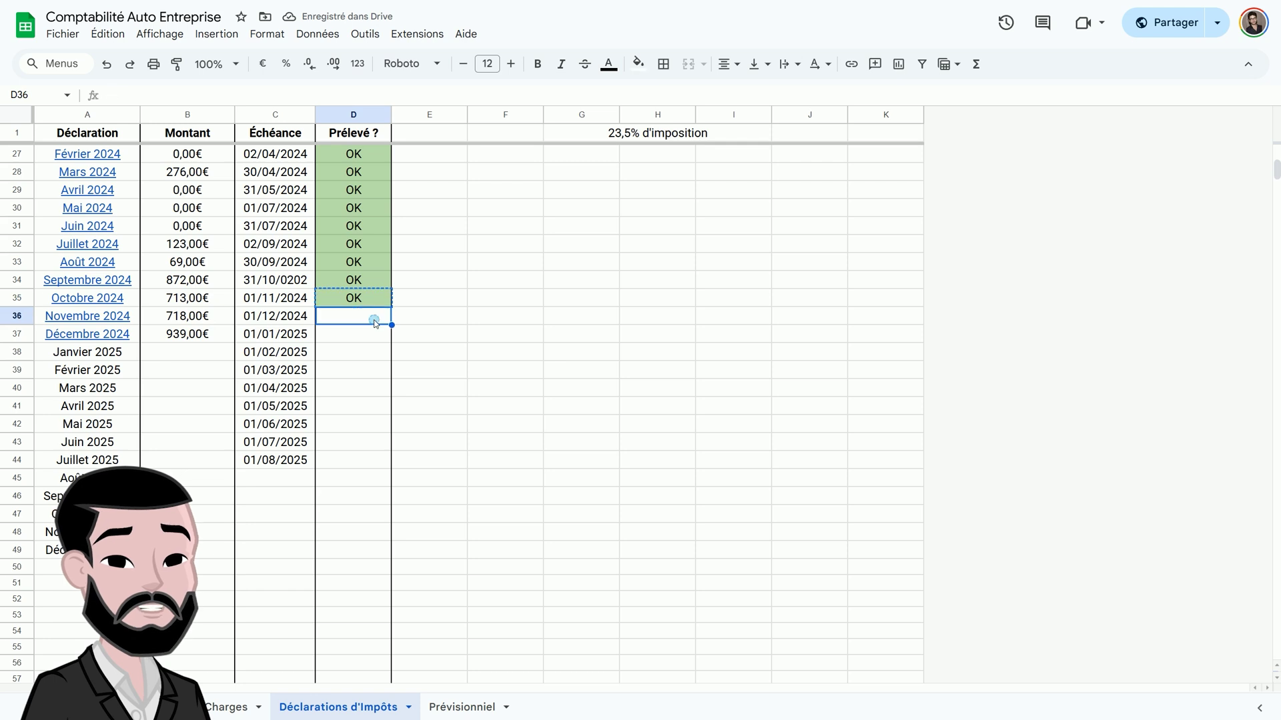
key("ctrl+v")
key("ctrl+z")
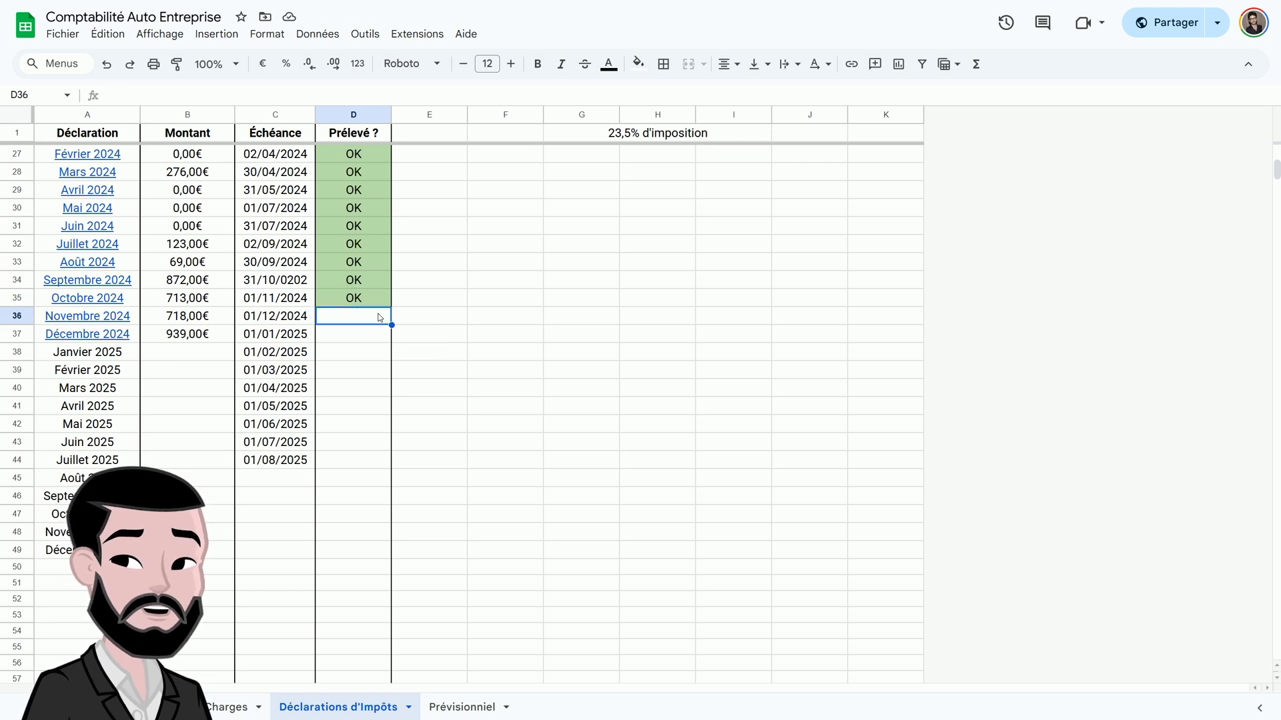